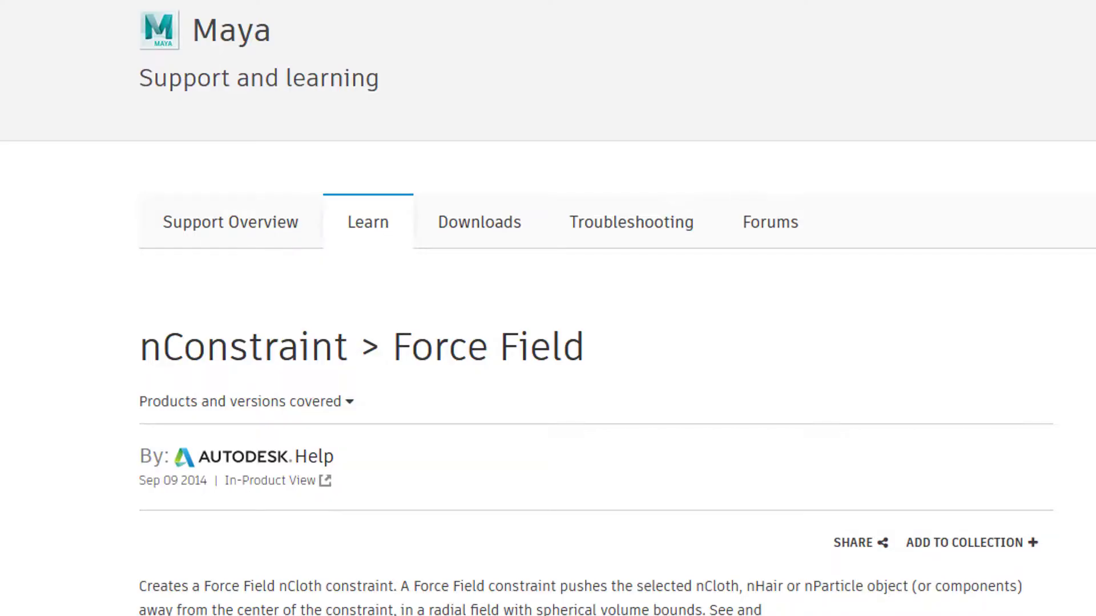
# Scroll the Force Field help page down to its related links
pyautogui.scroll(-5, 548, 319)
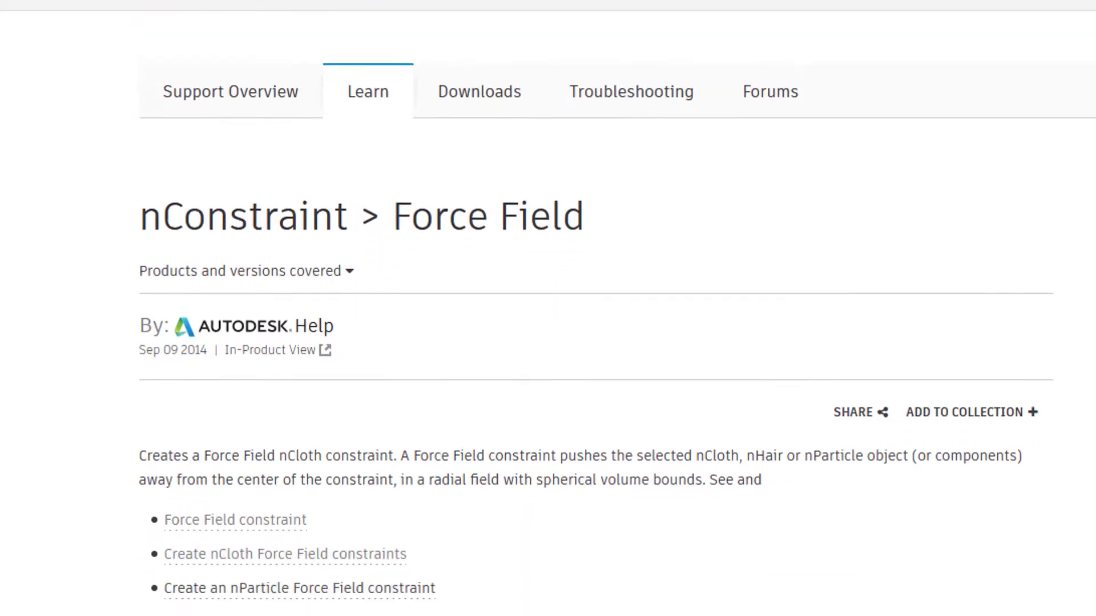
pyautogui.scroll(-2, 548, 319)
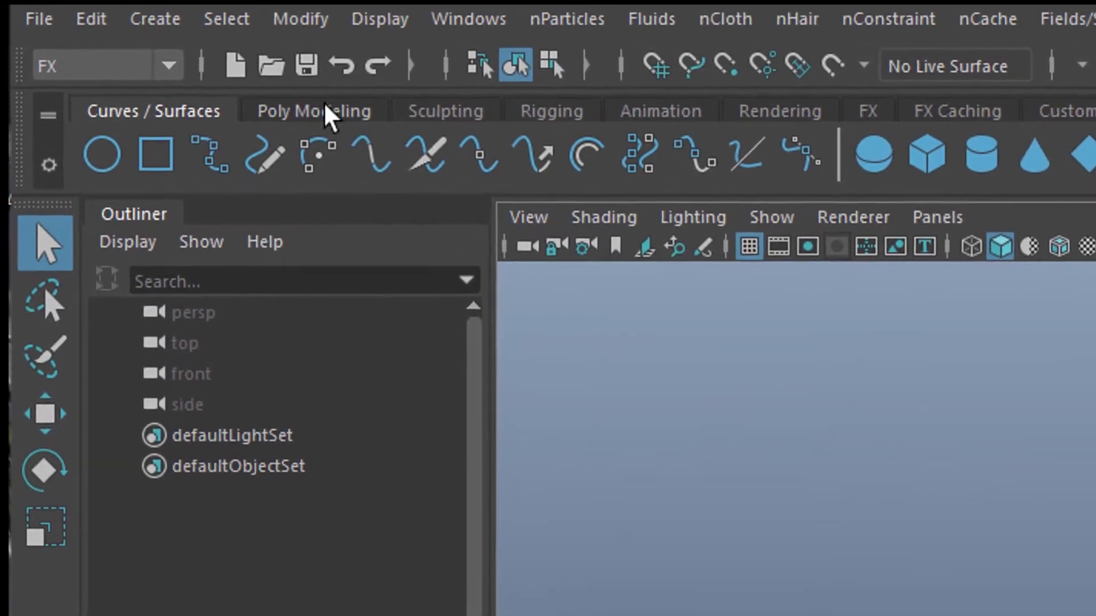
# Create a polygon cube from the Poly Modeling shelf and switch to the Move tool
pyautogui.click(282, 99)
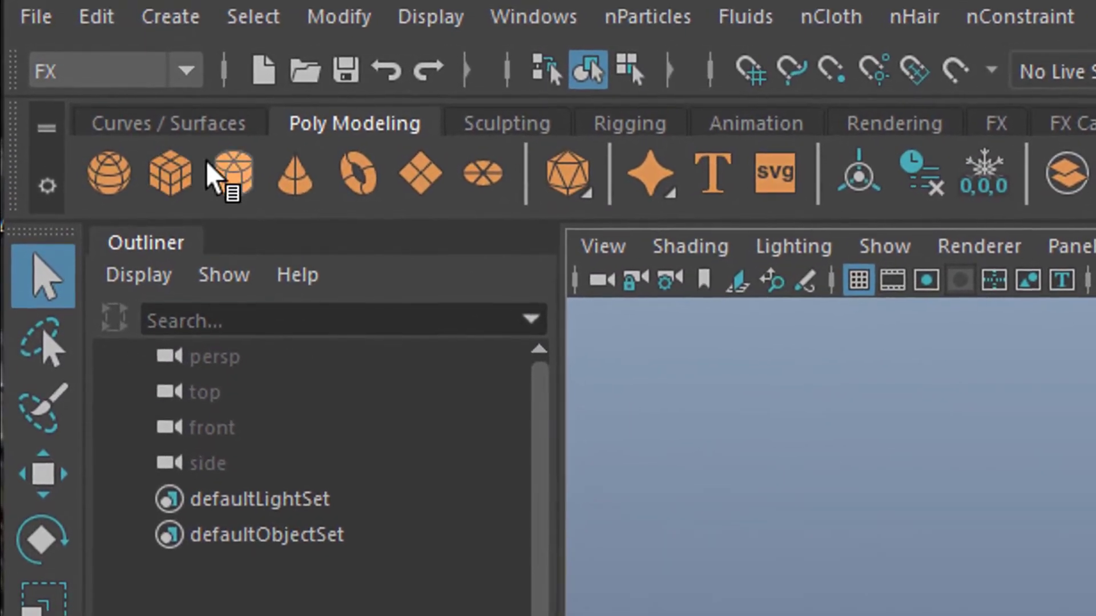
pyautogui.click(172, 174)
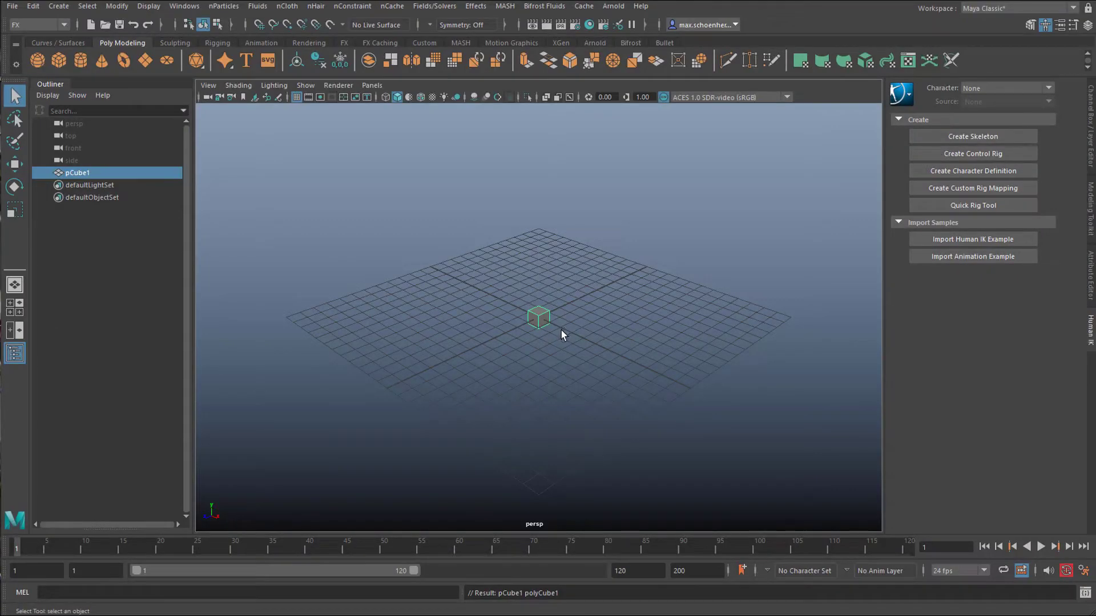
pyautogui.press('w')
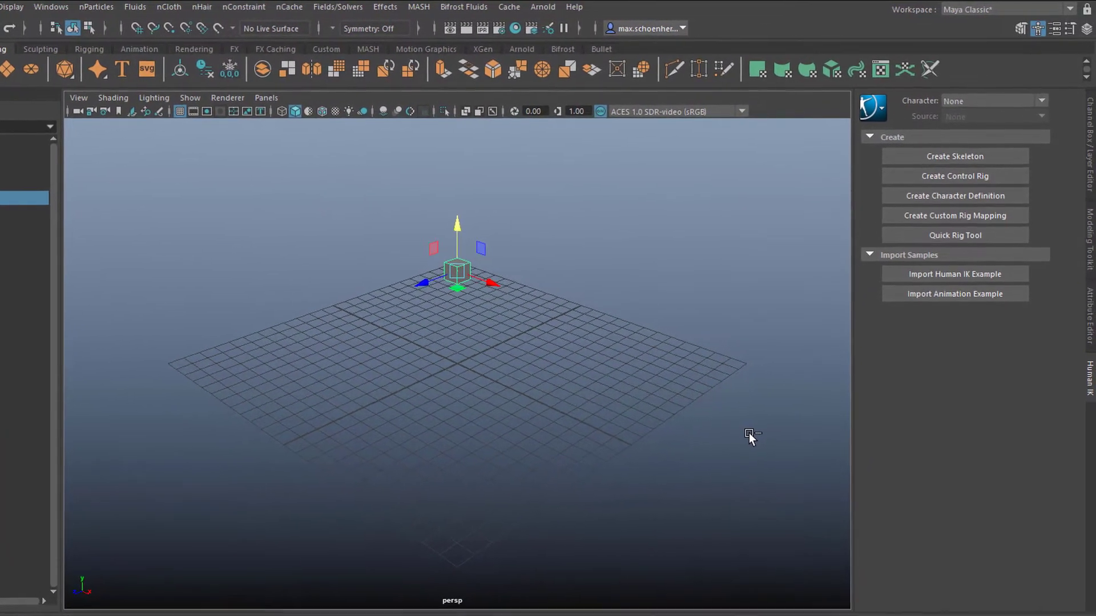
# In polyCube1, set Width 10.586, Depth 9.144 and subdivisions 50, 6, 50
pyautogui.hotkey('ctrl', 'a')
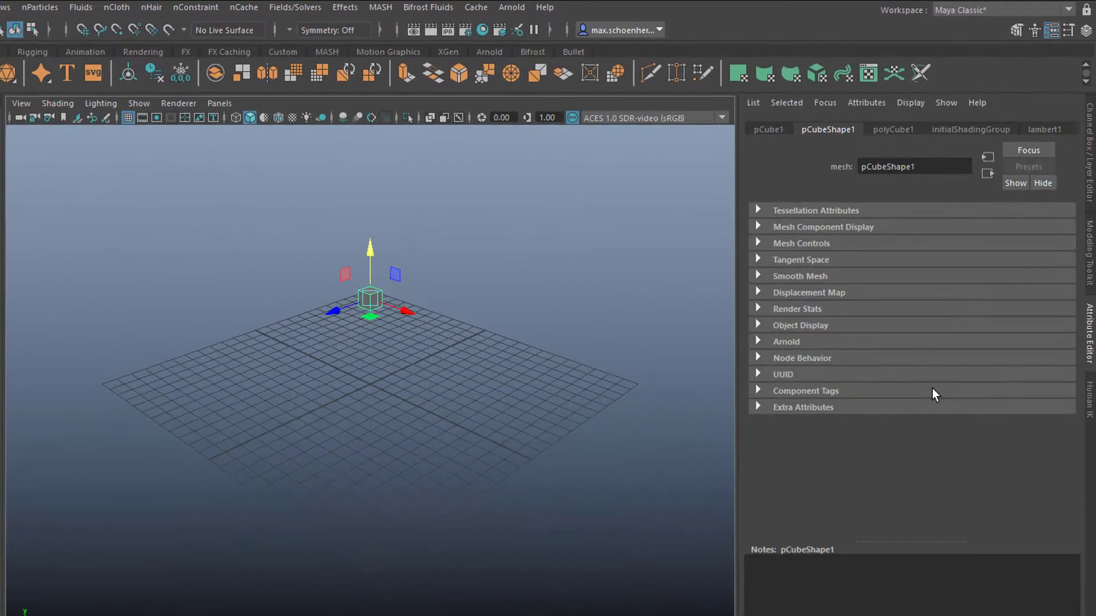
pyautogui.click(889, 132)
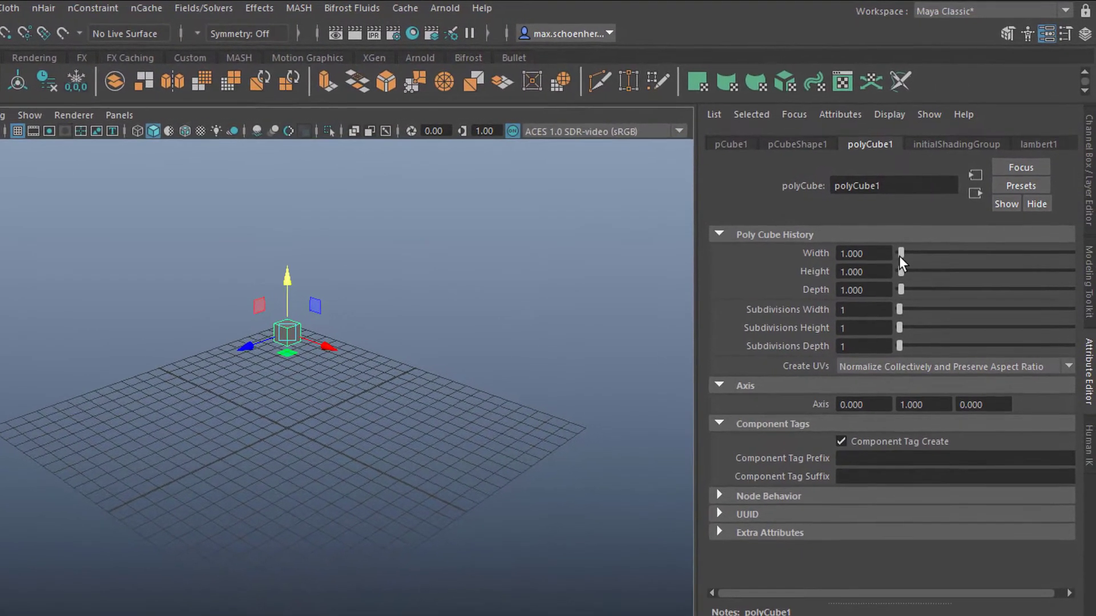
pyautogui.moveTo(908, 244); pyautogui.dragTo(915, 257)
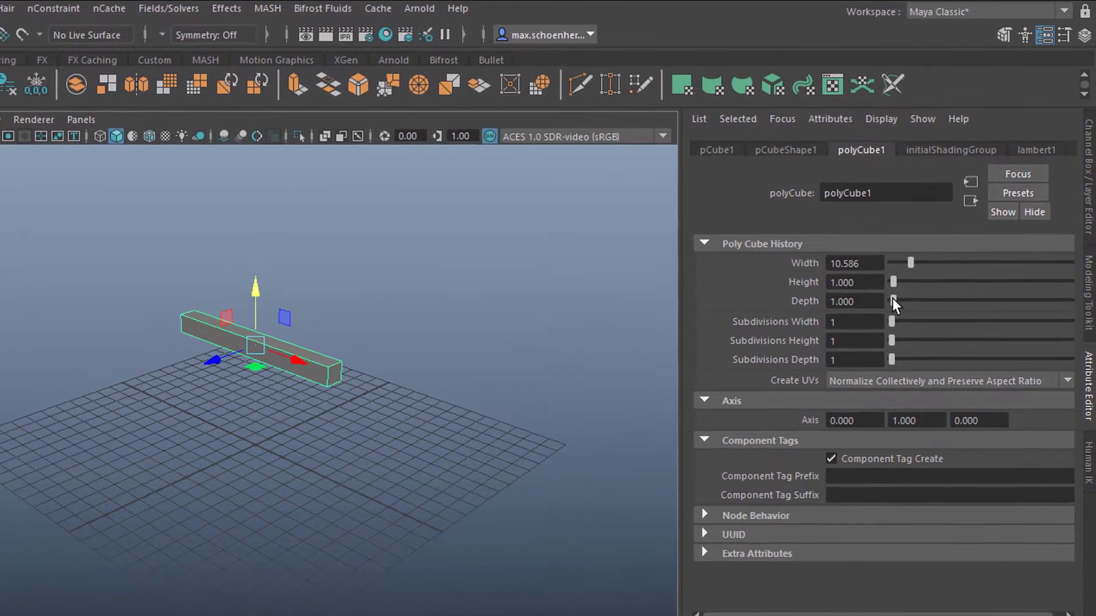
pyautogui.moveTo(899, 293); pyautogui.dragTo(903, 303)
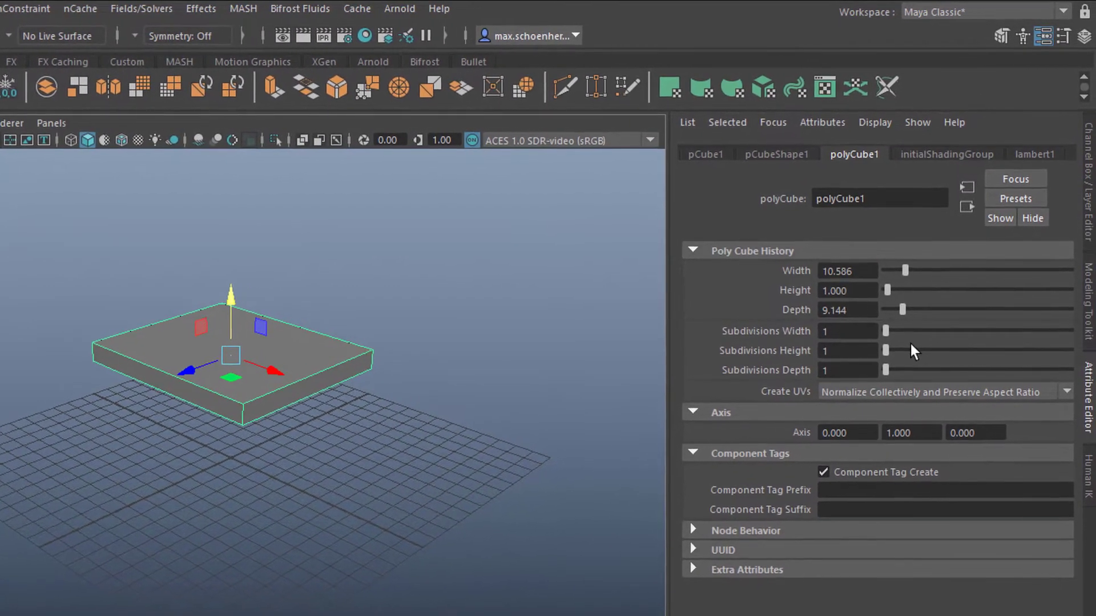
pyautogui.moveTo(884, 334); pyautogui.dragTo(1070, 340)
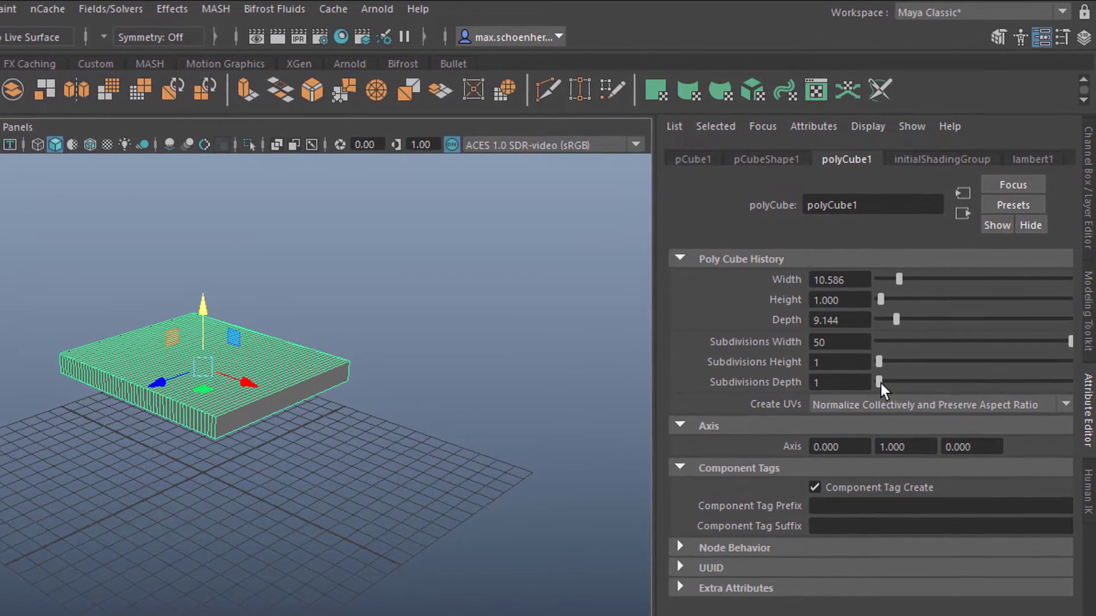
pyautogui.moveTo(881, 380); pyautogui.dragTo(1065, 391)
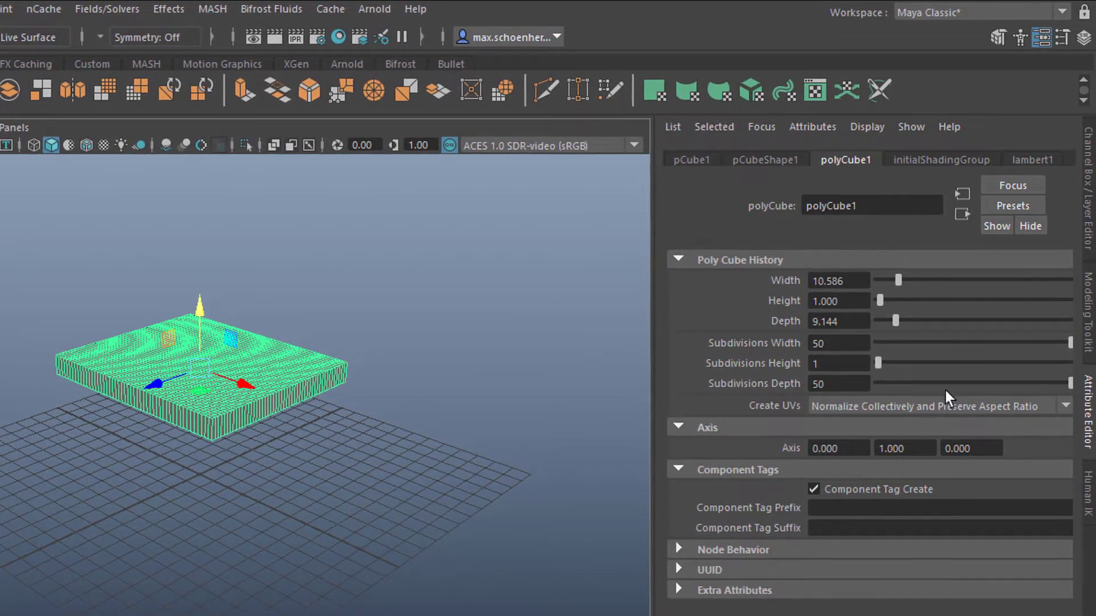
pyautogui.moveTo(876, 360); pyautogui.dragTo(899, 364)
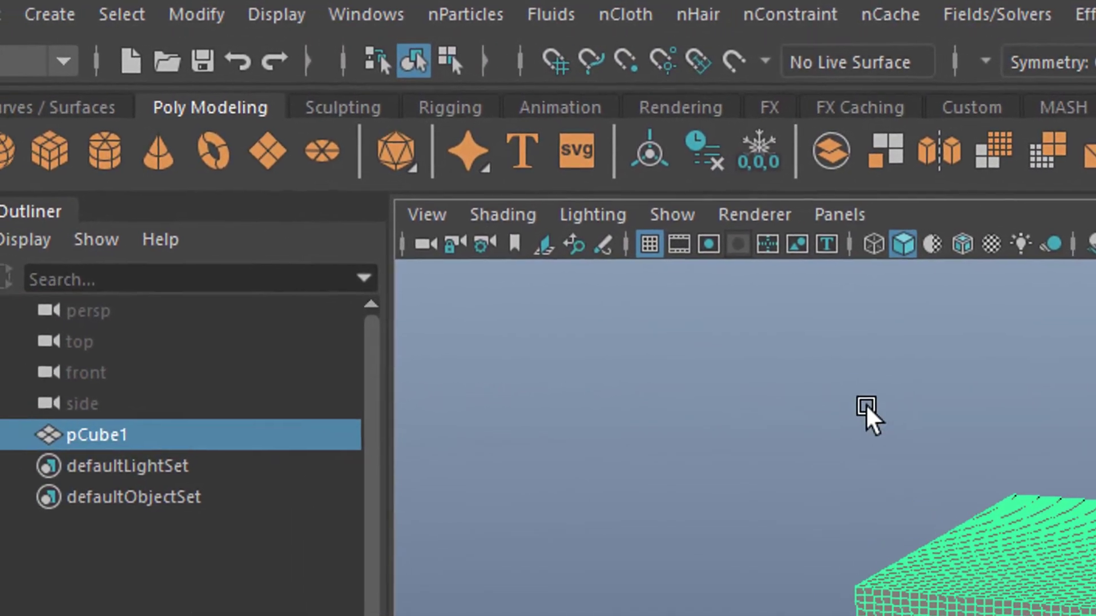
# Switch to the FX menu set and bring up the nCloth commands for the slab
pyautogui.click(141, 65)
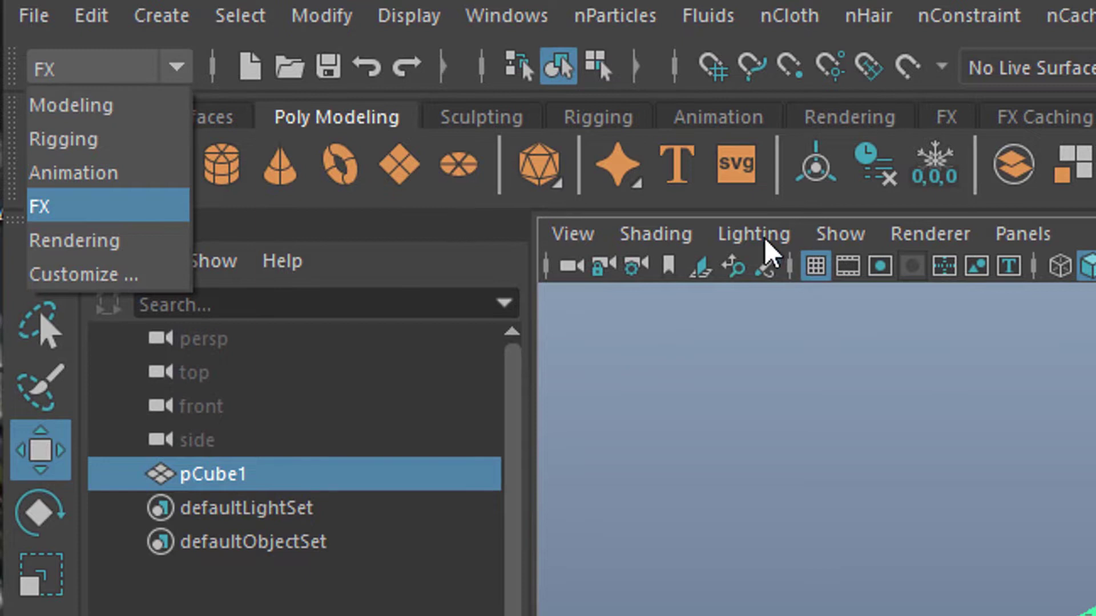
pyautogui.click(850, 22)
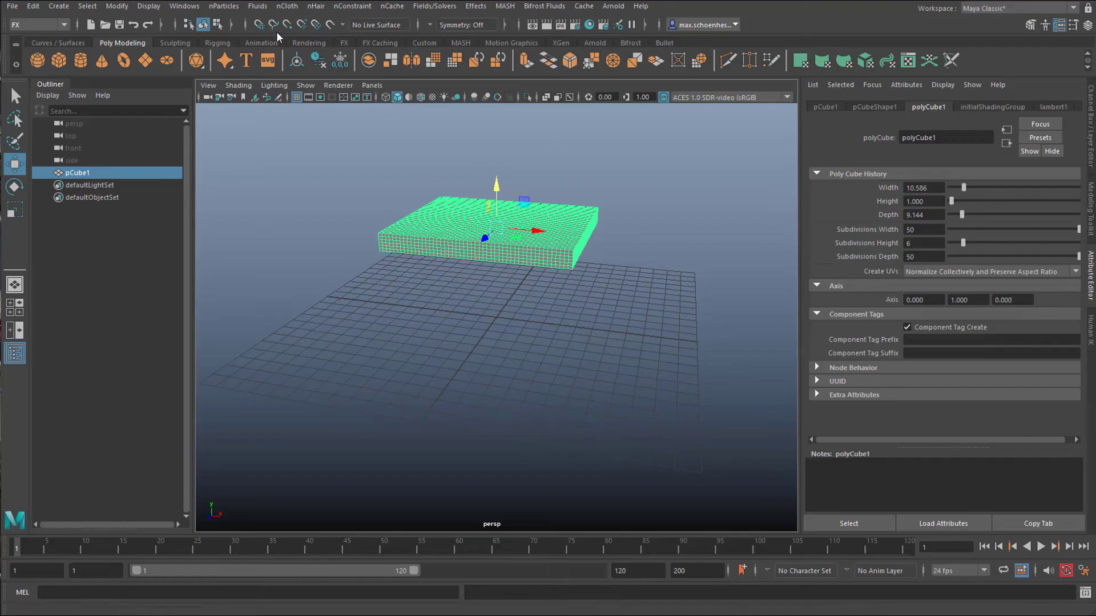
pyautogui.click(288, 7)
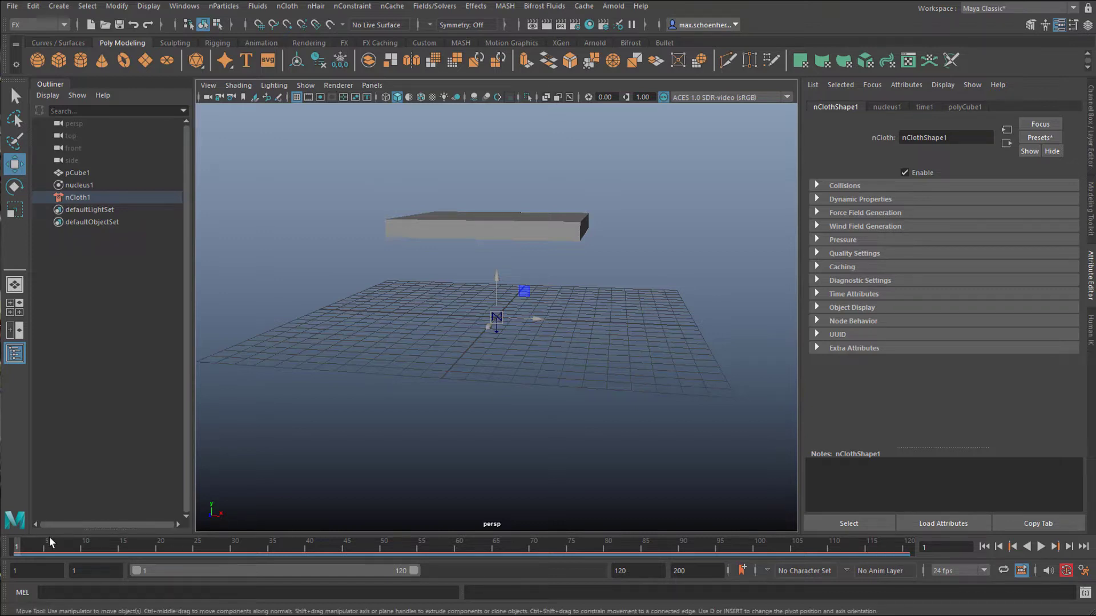
pyautogui.moveTo(79, 555); pyautogui.dragTo(340, 571)
pyautogui.keyDown('alt'); pyautogui.moveTo(543, 465); pyautogui.dragTo(312, 524); pyautogui.keyUp('alt')
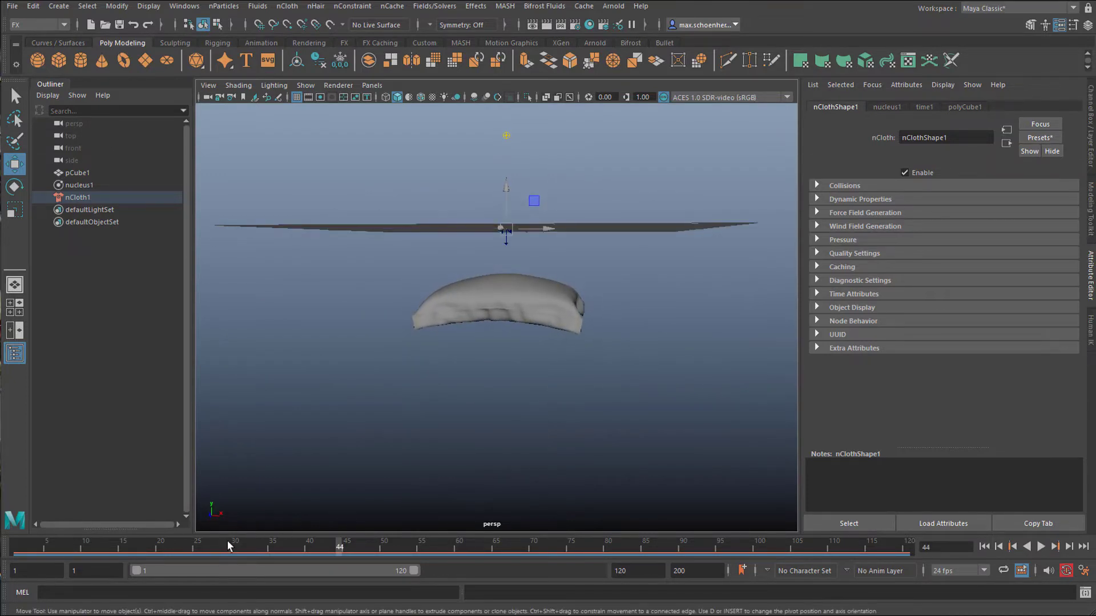
pyautogui.moveTo(340, 550); pyautogui.dragTo(14, 547)
# Rotate pCube1 about 12 degrees around the Z axis
pyautogui.keyDown('alt'); pyautogui.moveTo(513, 390); pyautogui.dragTo(516, 411); pyautogui.keyUp('alt')
pyautogui.click(557, 151)
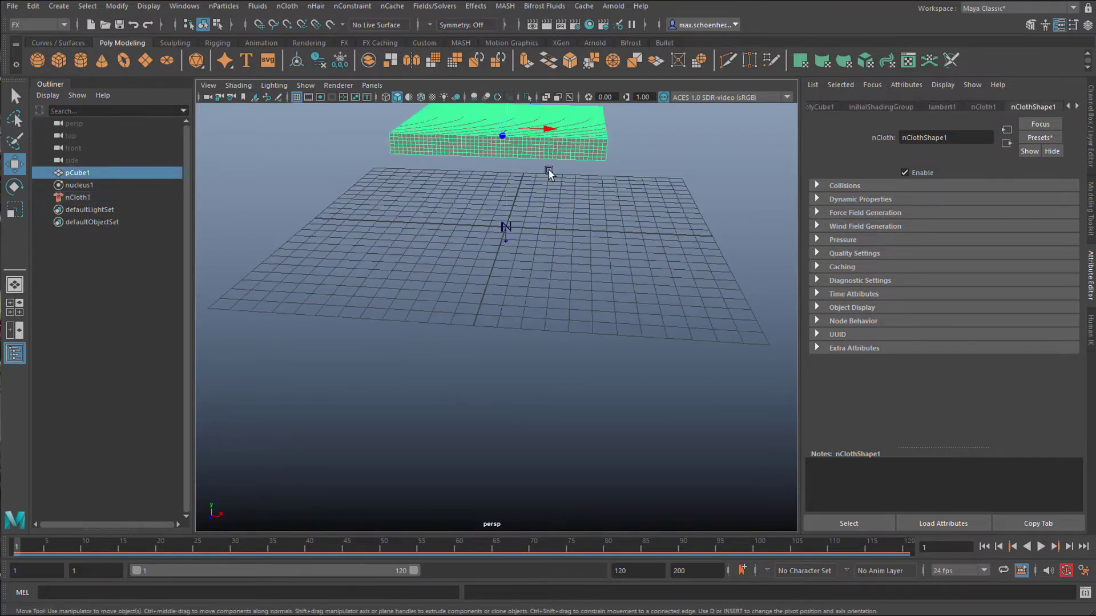
pyautogui.press('e')
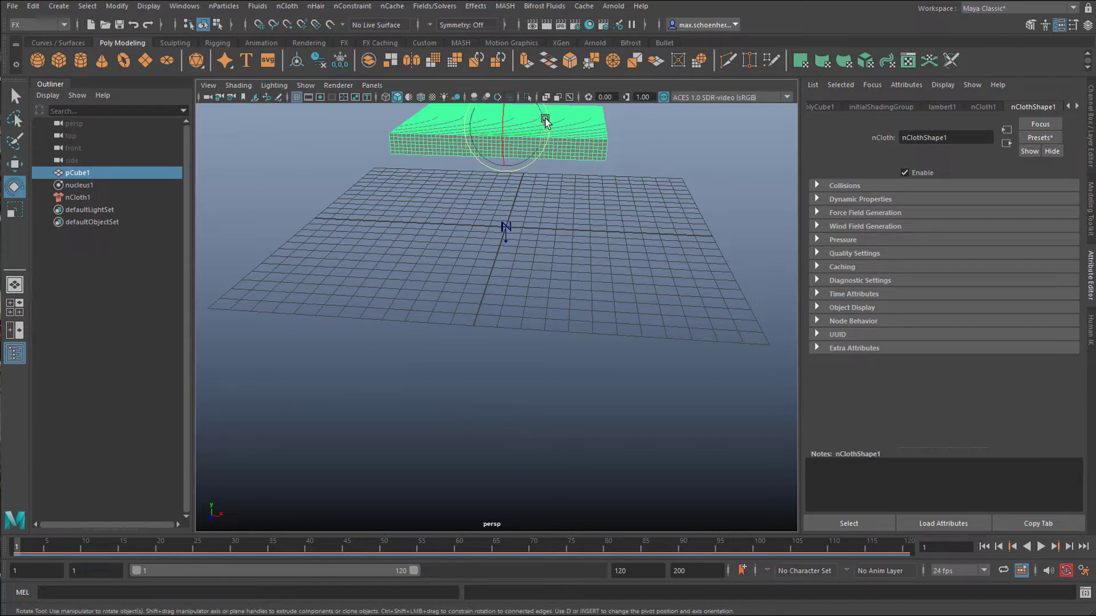
pyautogui.moveTo(544, 119); pyautogui.dragTo(506, 134)
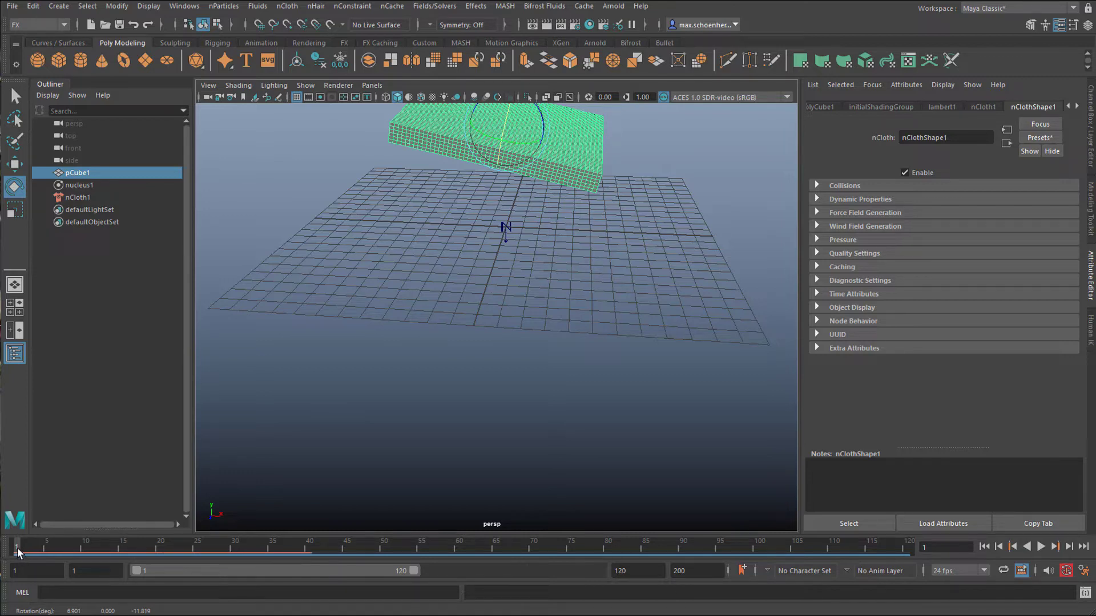
# Scrub the timeline to preview the tilted cloth falling, then return to frame 1
pyautogui.moveTo(18, 545); pyautogui.dragTo(287, 555)
pyautogui.keyDown('alt'); pyautogui.moveTo(505, 413); pyautogui.dragTo(540, 380); pyautogui.keyUp('alt')
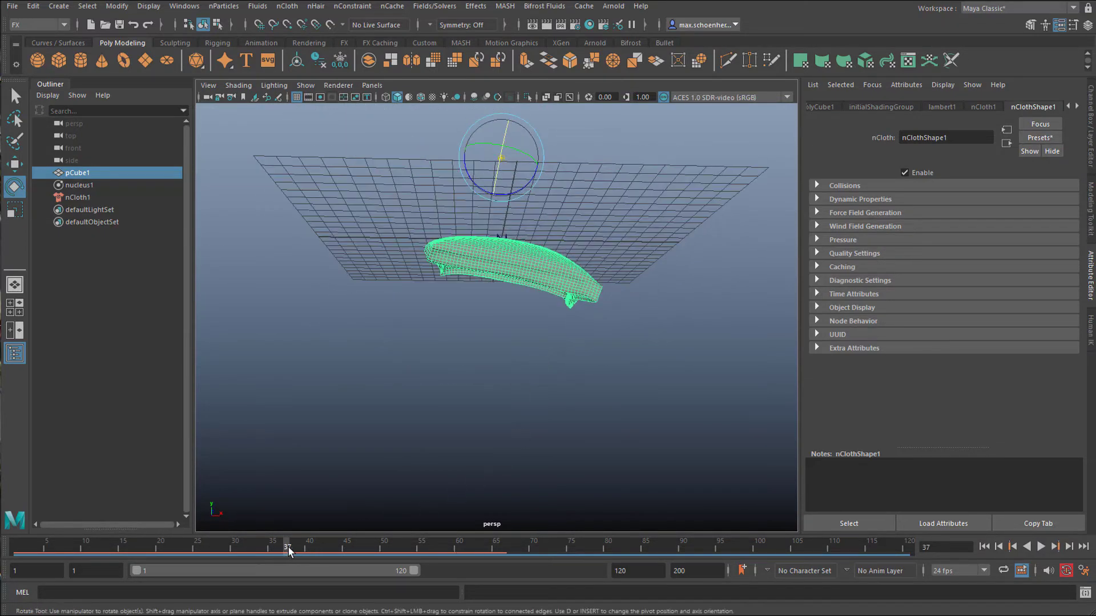
pyautogui.moveTo(288, 550); pyautogui.dragTo(429, 553)
pyautogui.moveTo(441, 498)
pyautogui.keyDown('alt'); pyautogui.mouseDown()
pyautogui.moveTo(584, 495)
pyautogui.moveTo(420, 494)
pyautogui.mouseUp(); pyautogui.keyUp('alt')
pyautogui.moveTo(455, 549); pyautogui.dragTo(16, 549)
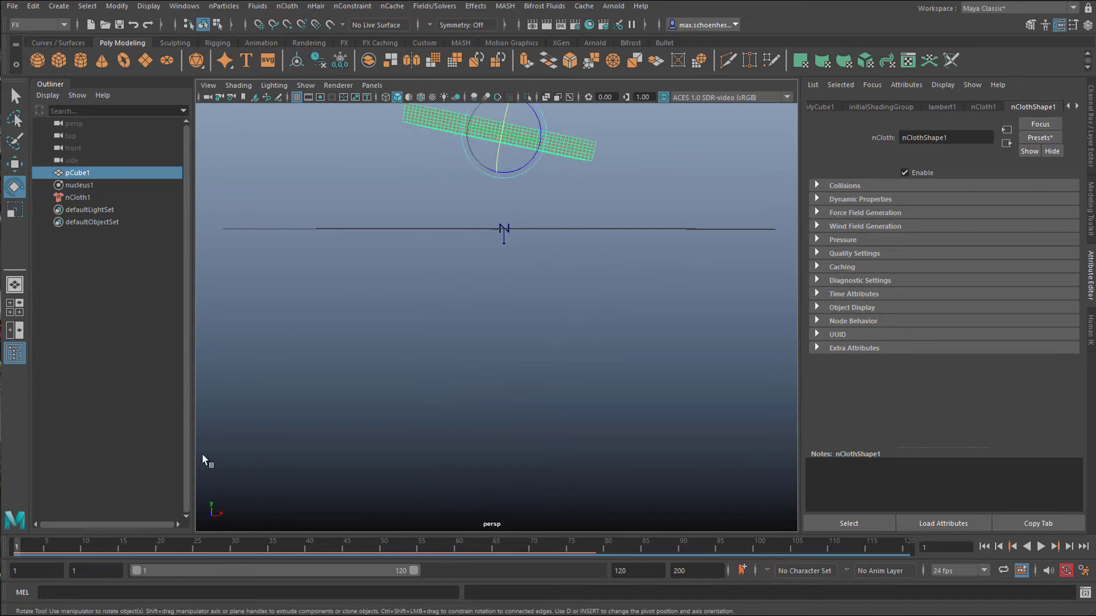
pyautogui.keyDown('alt'); pyautogui.moveTo(452, 305); pyautogui.dragTo(499, 367); pyautogui.keyUp('alt')
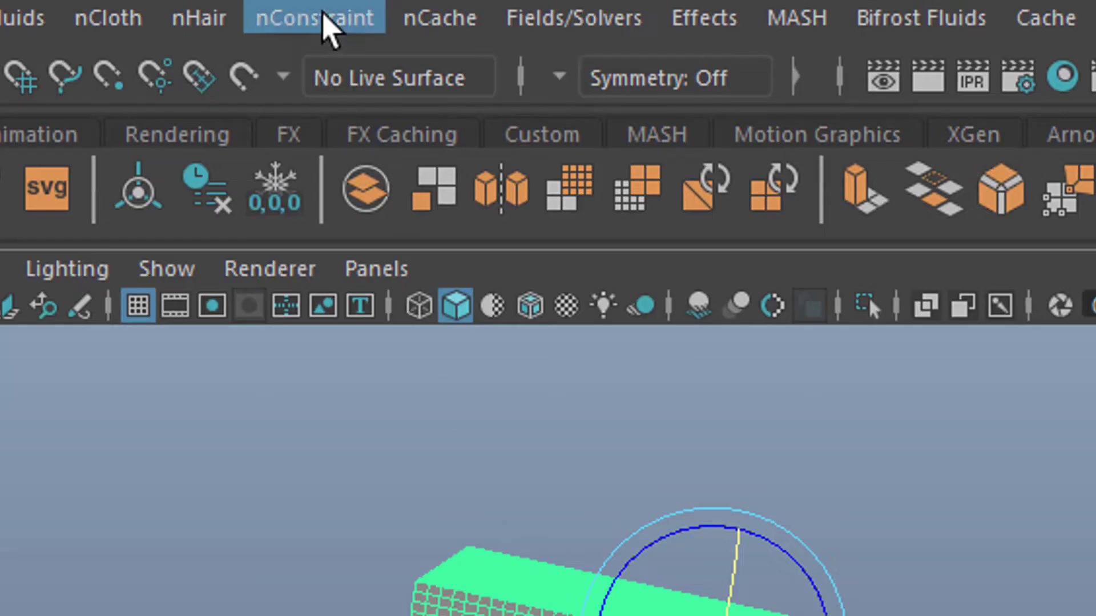
# Apply a Force Field nConstraint to the cloth using reset default settings
pyautogui.click(323, 18)
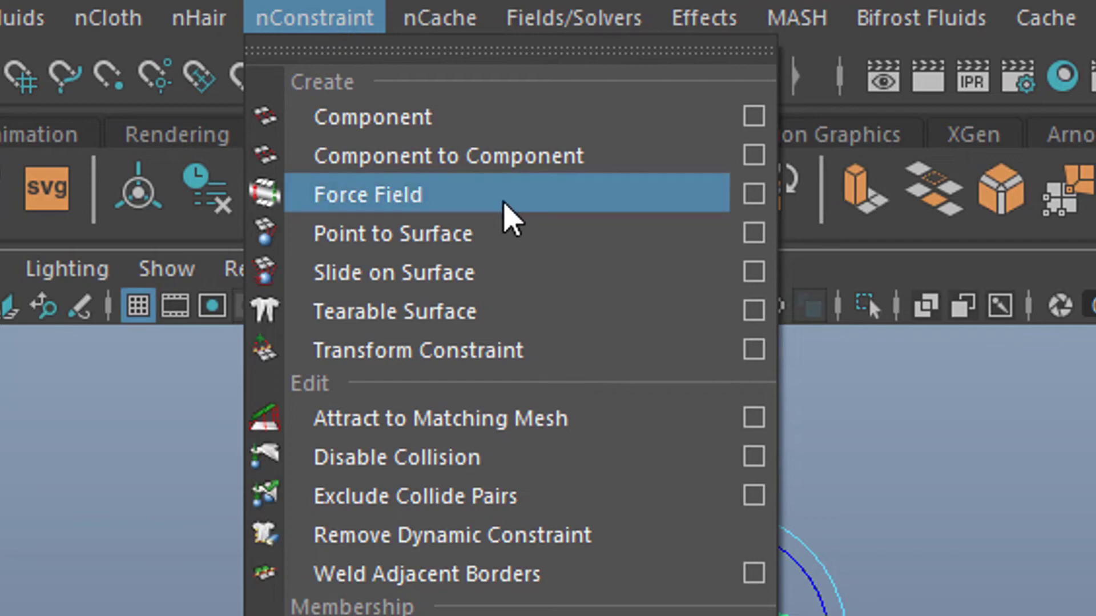
pyautogui.click(753, 194)
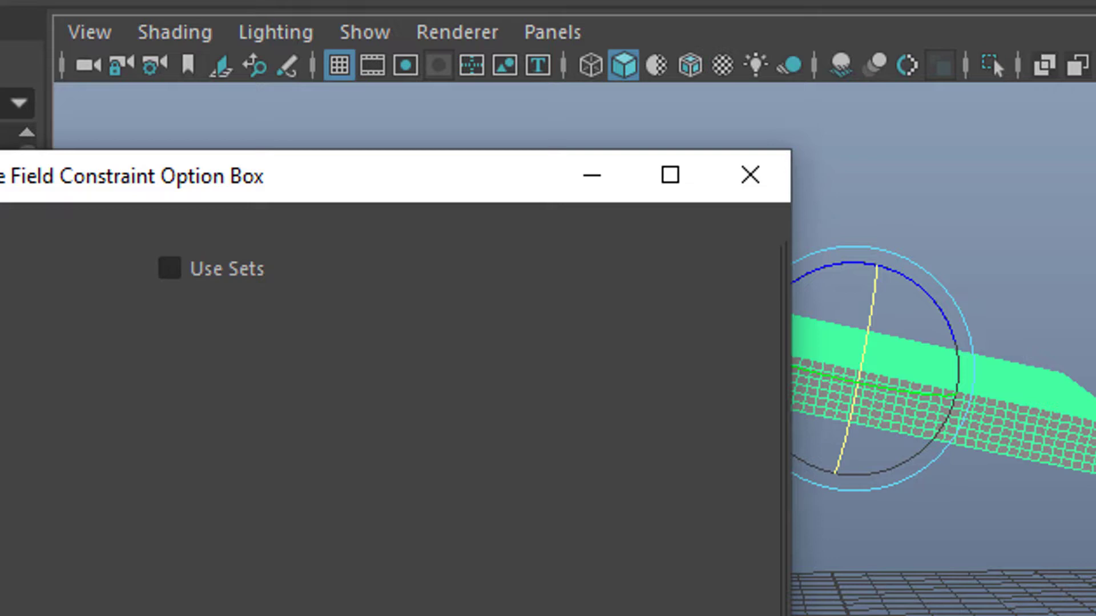
pyautogui.click(0, 437)
pyautogui.click(6, 217)
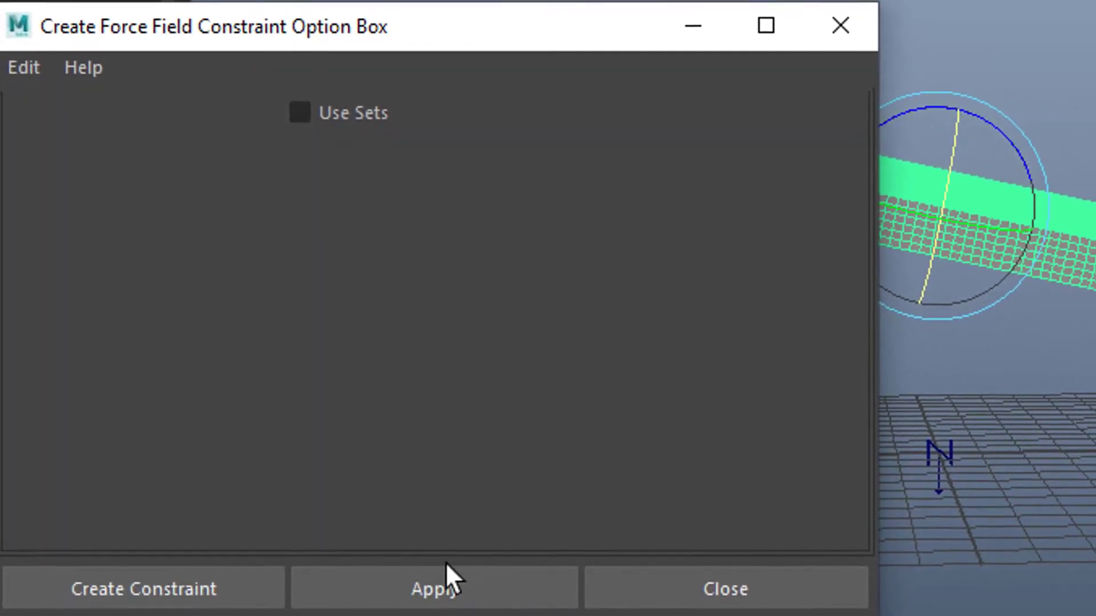
pyautogui.click(447, 581)
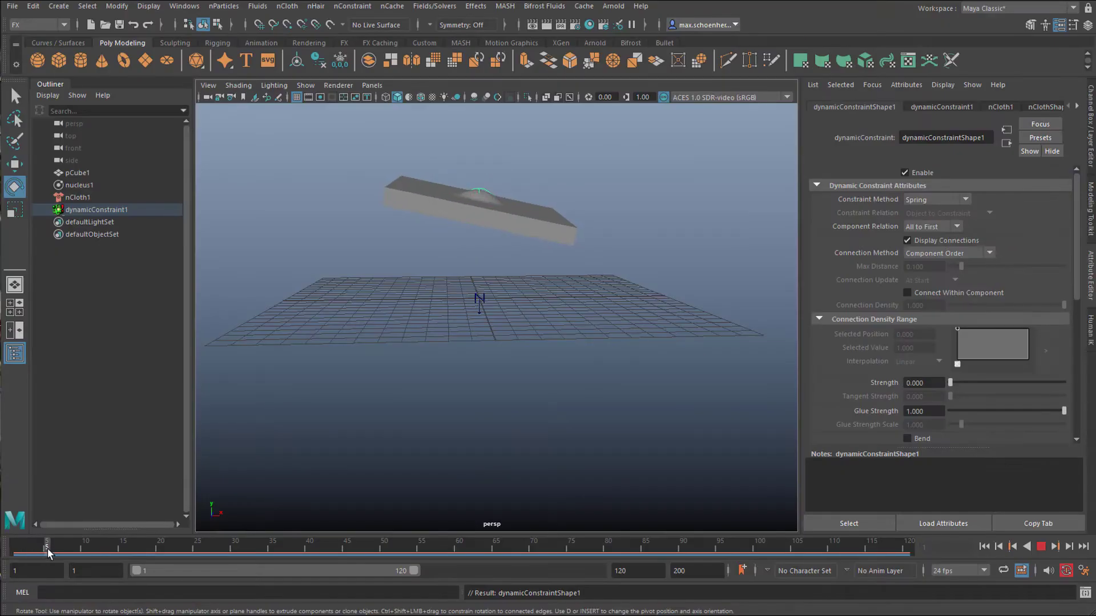
# Scrub the simulation to about frame 16, then pick the locator's Y rotation ring
pyautogui.moveTo(50, 550)
pyautogui.mouseDown()
pyautogui.moveTo(236, 558)
pyautogui.moveTo(122, 562)
pyautogui.mouseUp()
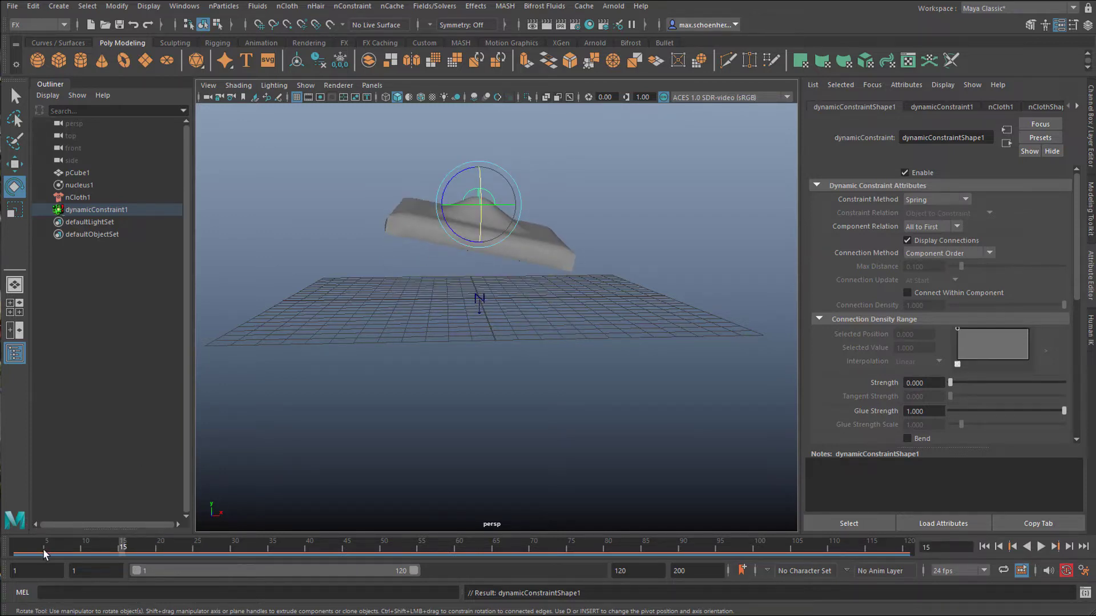
pyautogui.moveTo(45, 552); pyautogui.dragTo(131, 547)
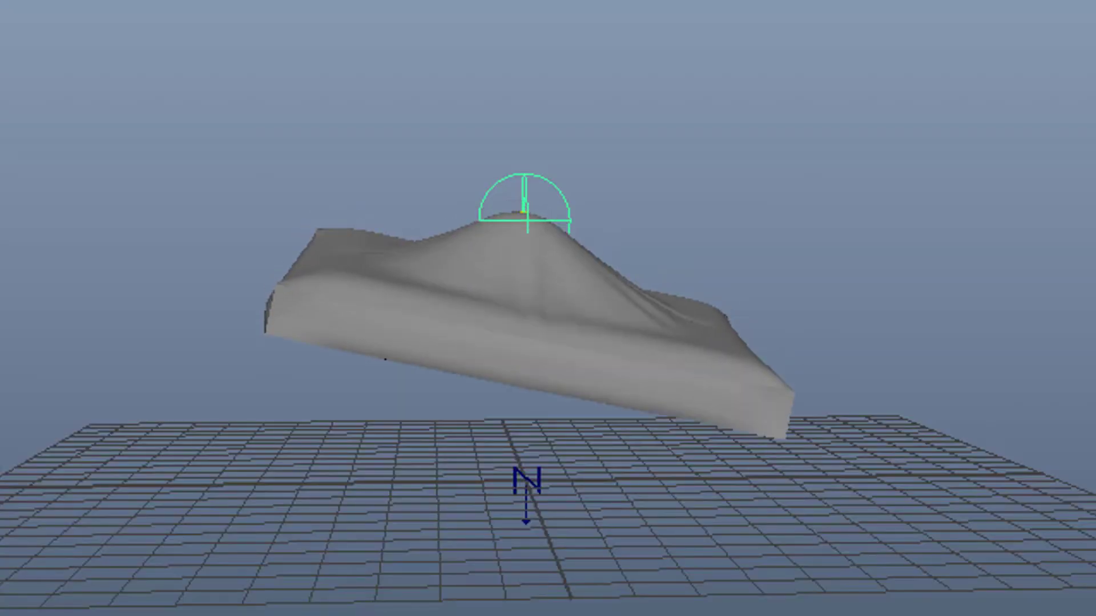
pyautogui.click(544, 187)
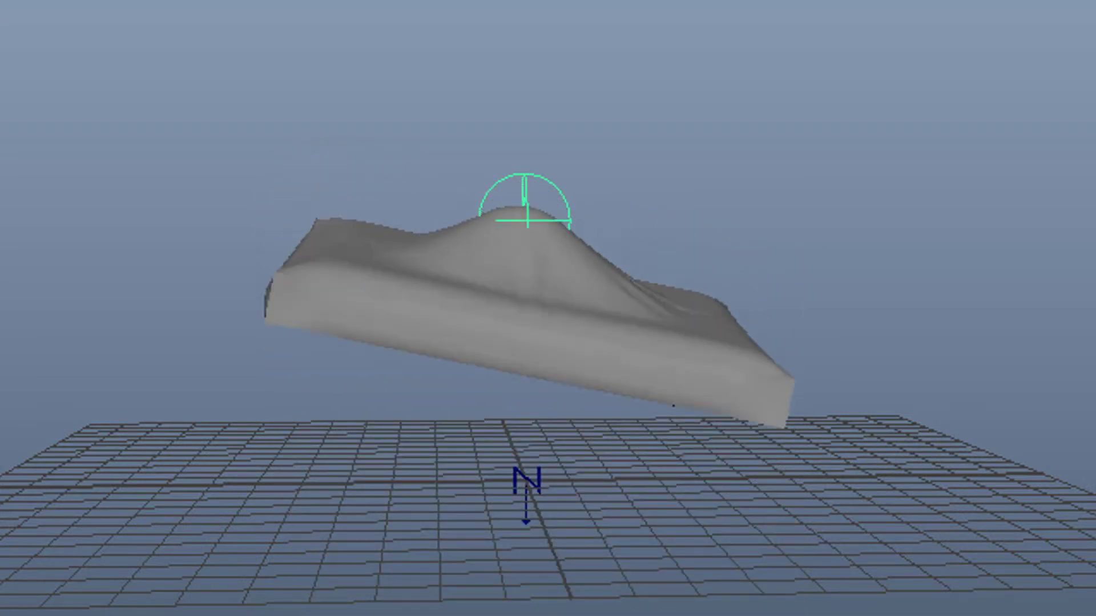
# Move the constraint locator down into the cloth, then high above and right
pyautogui.press('e')
pyautogui.press('w')
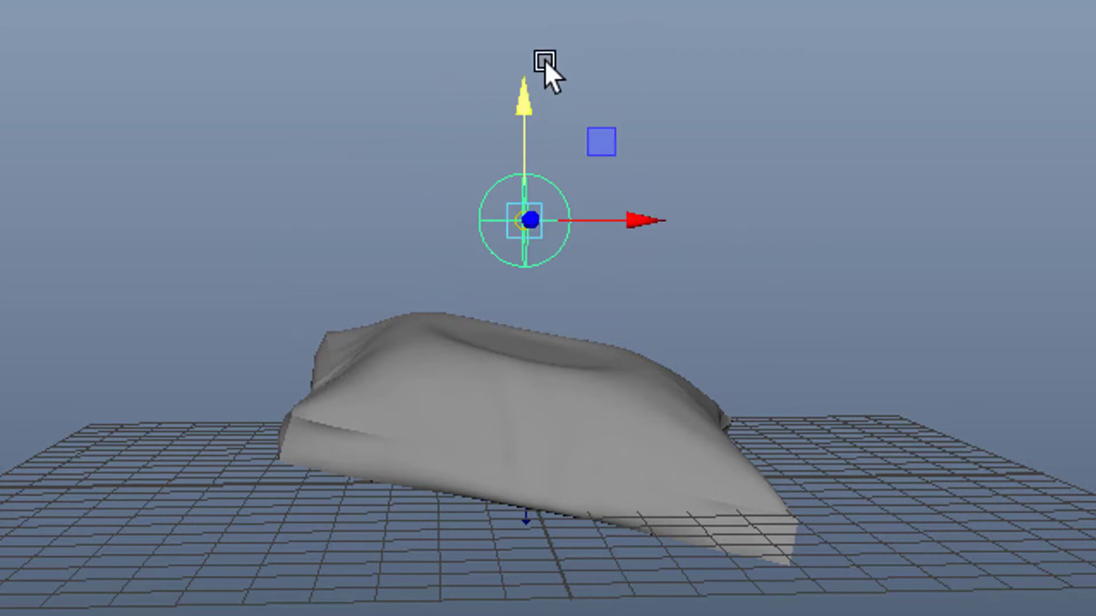
pyautogui.moveTo(528, 96); pyautogui.dragTo(529, 160)
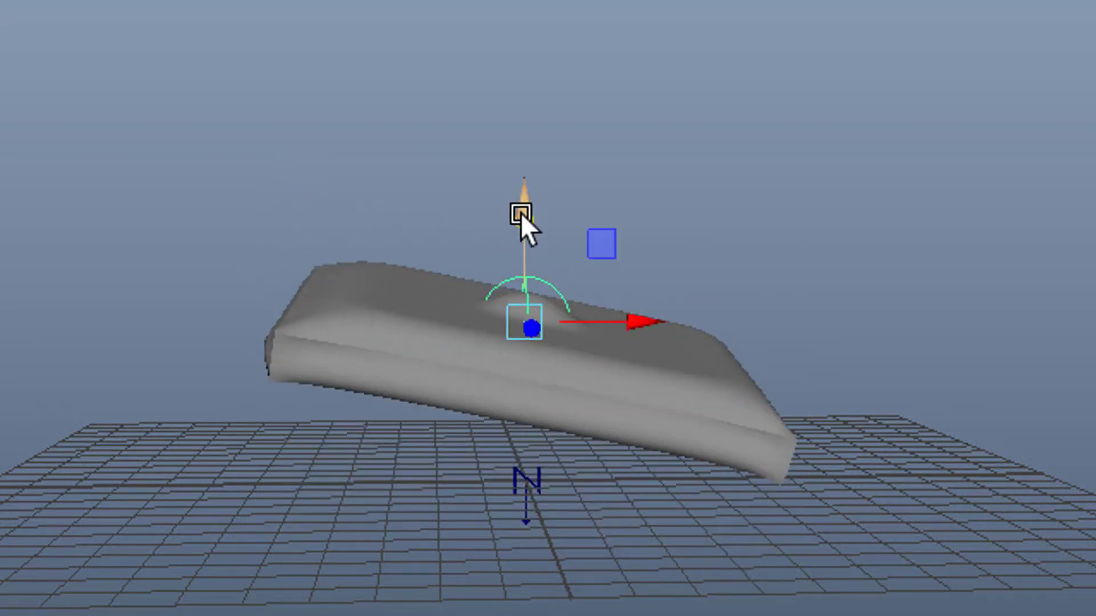
pyautogui.moveTo(520, 214); pyautogui.dragTo(548, 0)
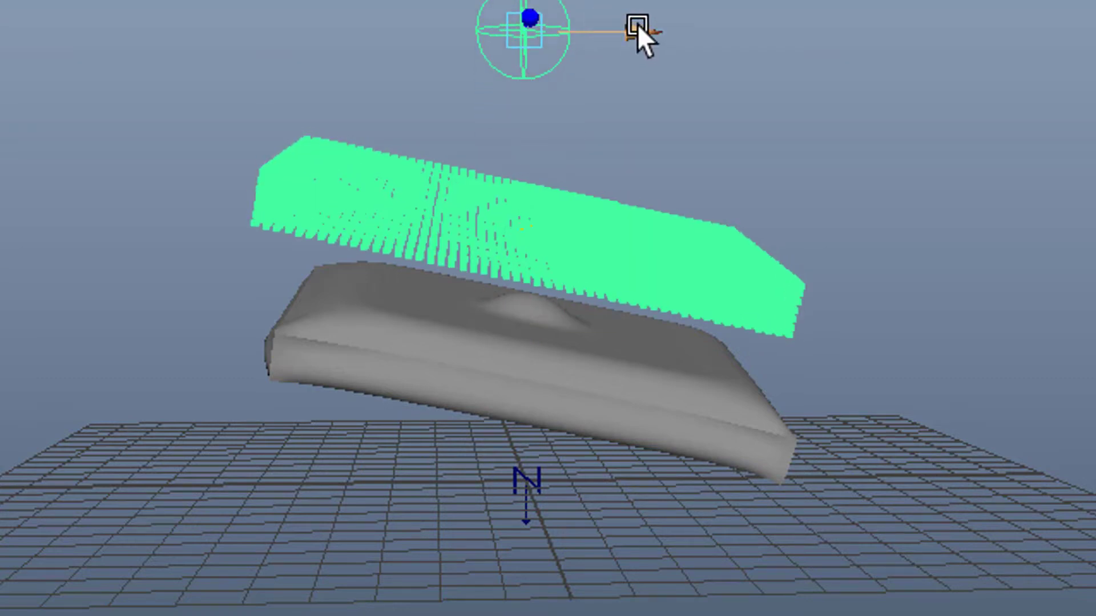
pyautogui.moveTo(637, 24); pyautogui.dragTo(859, 41)
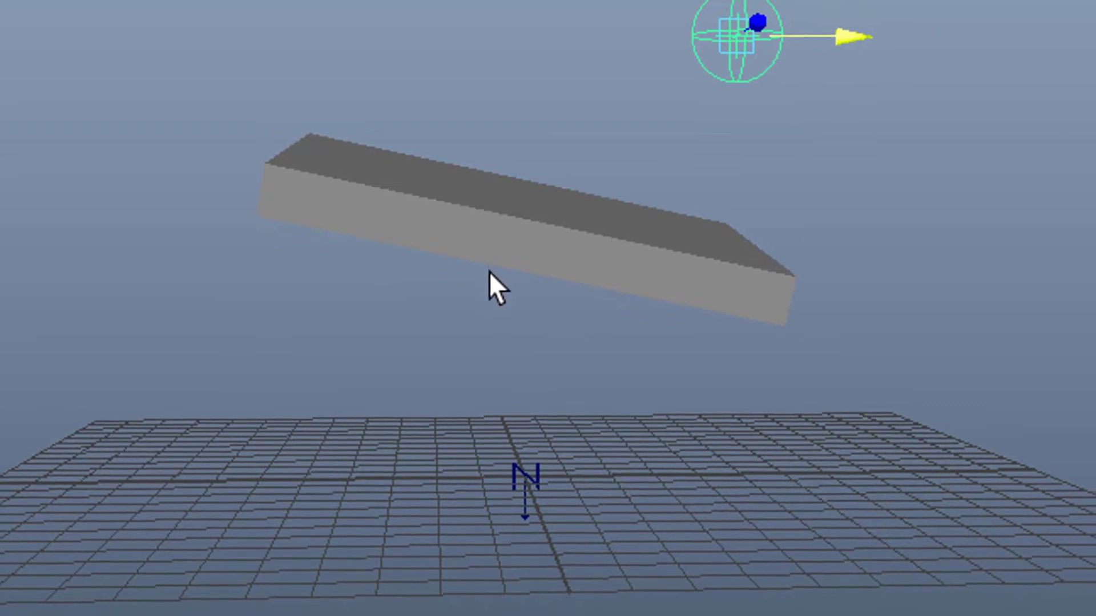
# Set dynamicConstraint1's Scale to 3 on X, Y and Z
pyautogui.press('r')
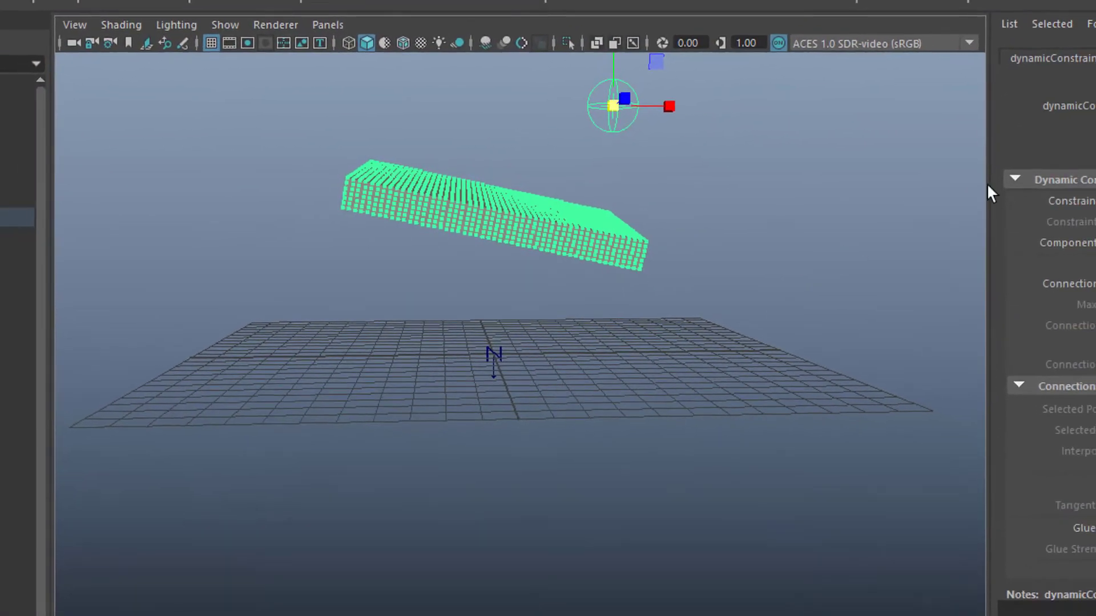
pyautogui.click(1059, 85)
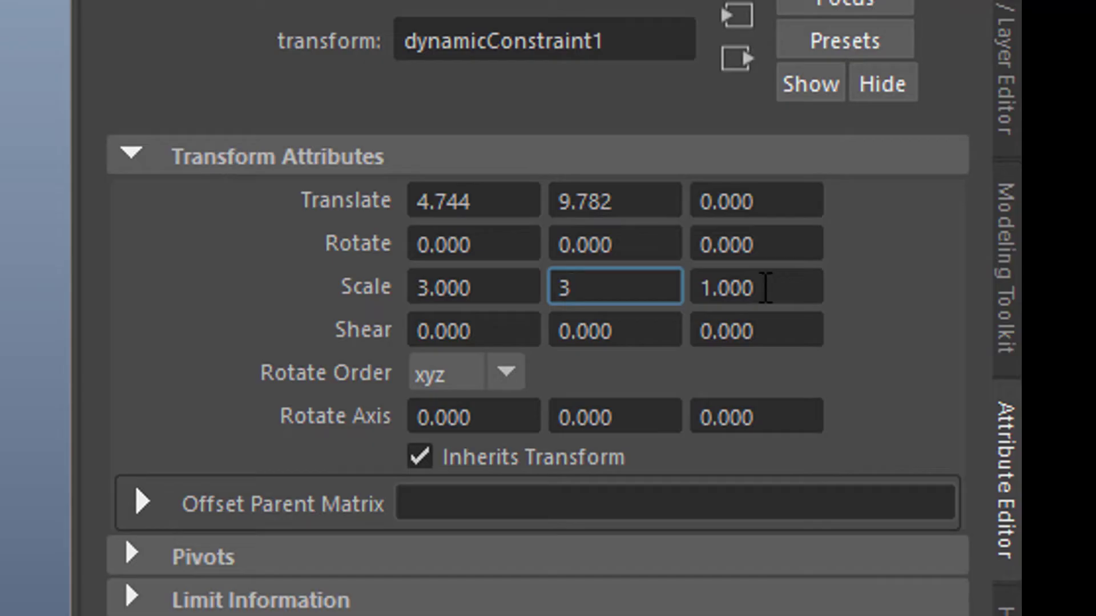
pyautogui.click(1014, 215)
pyautogui.write('3')
pyautogui.press('Tab')
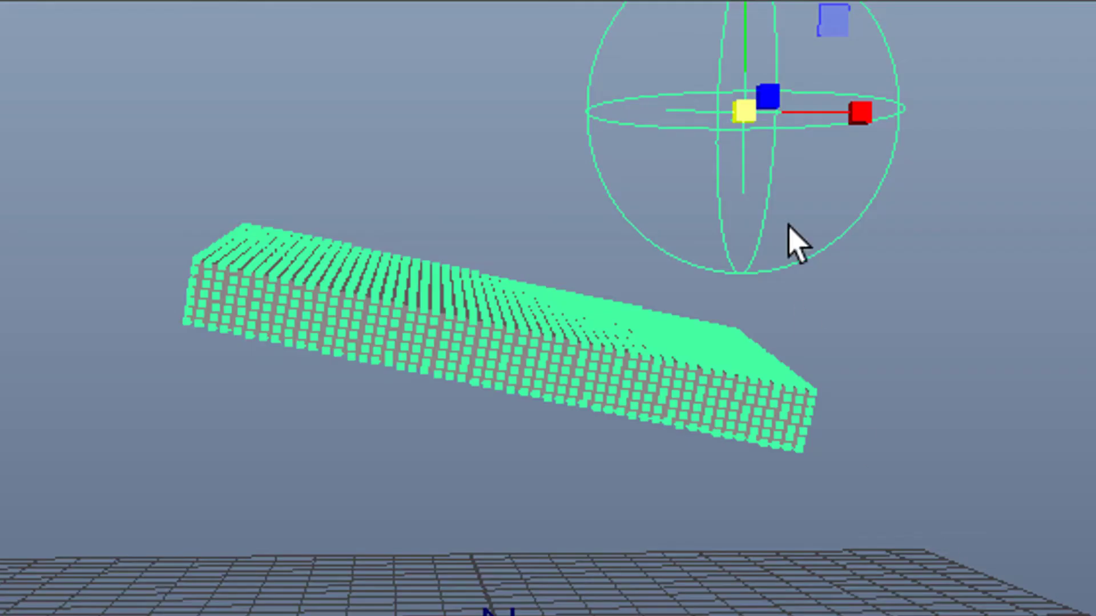
# Play the simulation, then lower the enlarged locator onto the cloth box
pyautogui.hotkey('alt', 'v')
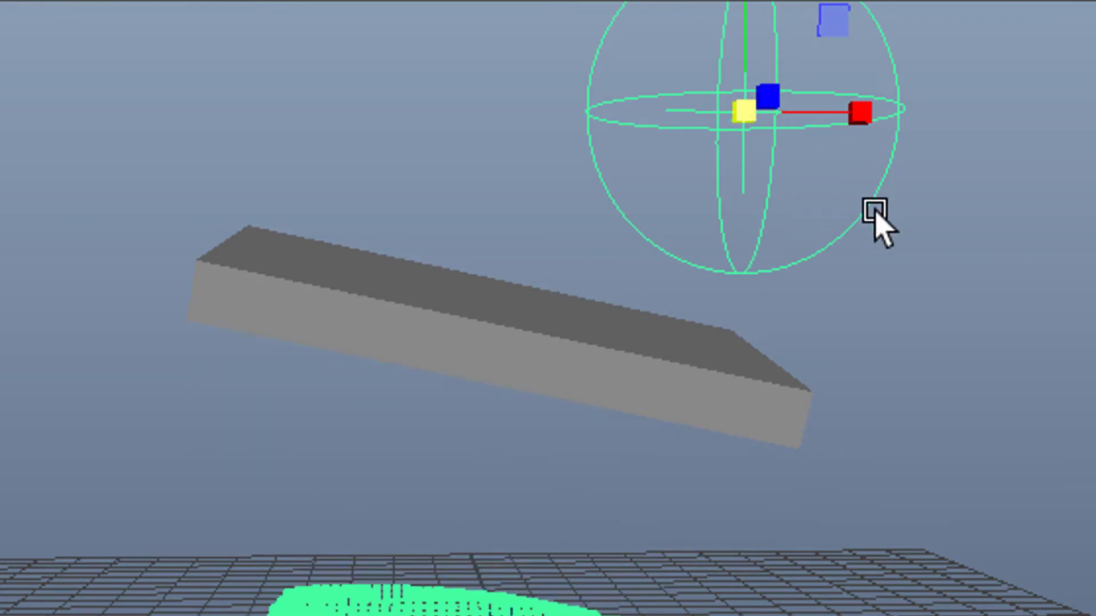
pyautogui.keyDown('alt'); pyautogui.moveTo(1026, 302); pyautogui.dragTo(909, 435, button='middle'); pyautogui.keyUp('alt')
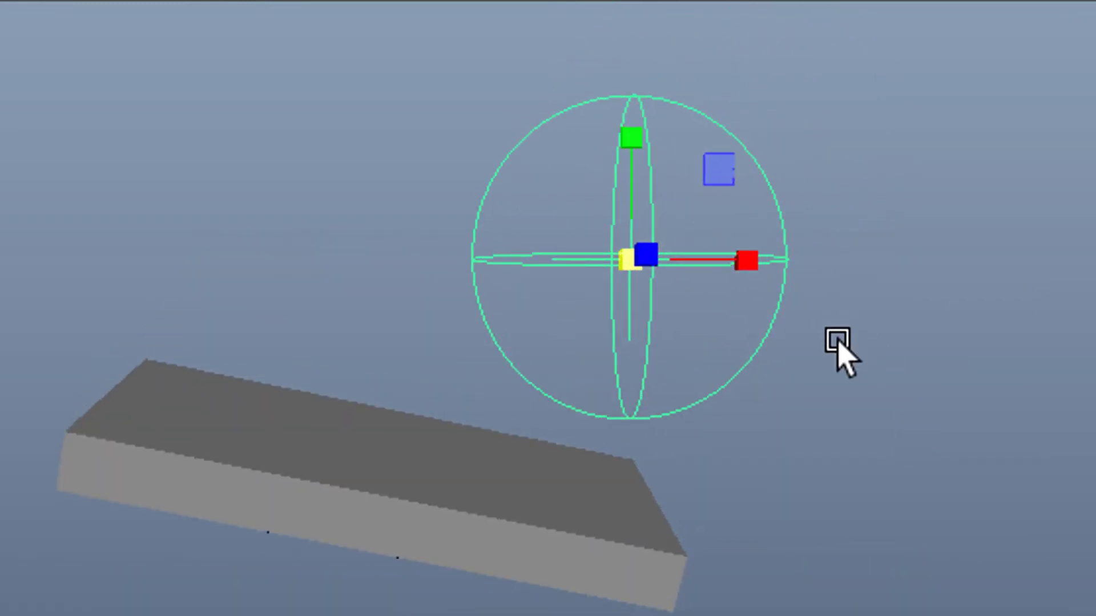
pyautogui.press('w')
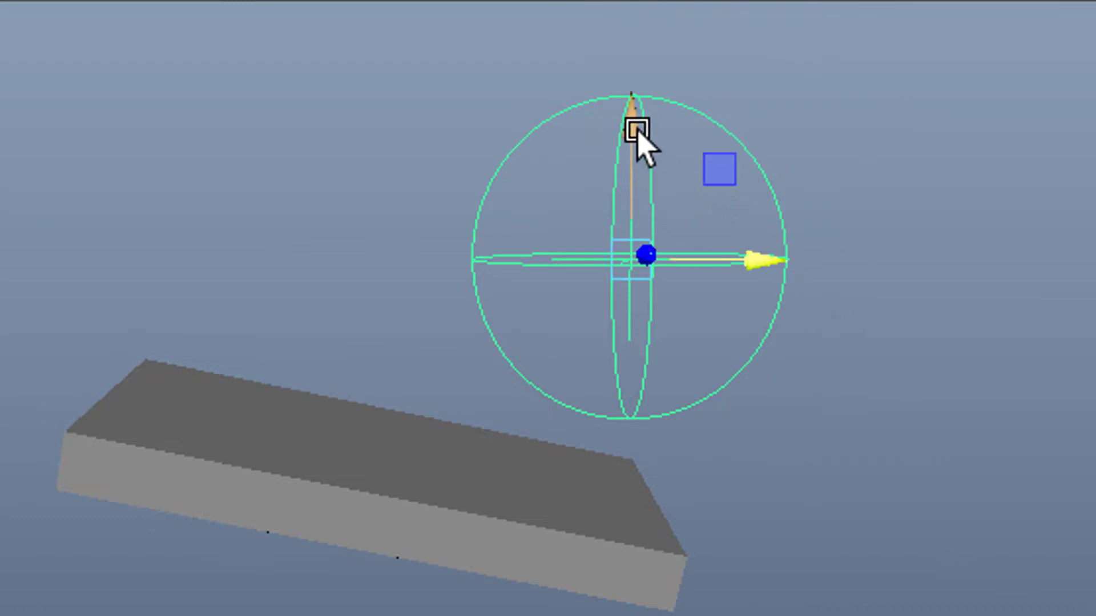
pyautogui.moveTo(637, 155); pyautogui.dragTo(646, 368)
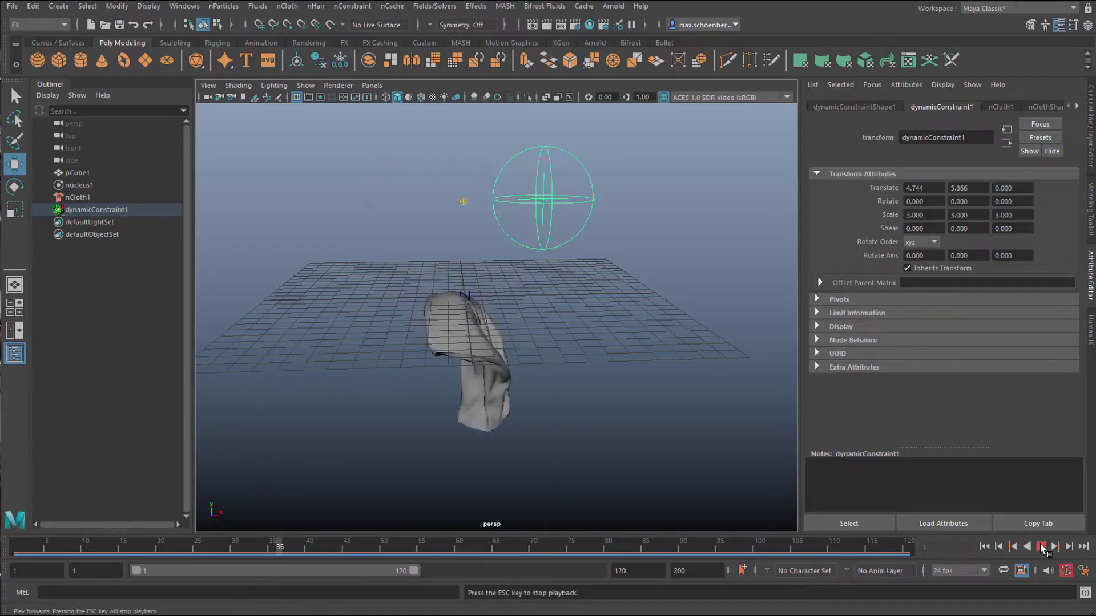
# Stop playback at frame 54 and orbit, dolly and pan to frame the whole constraint sphere
pyautogui.click(1041, 547)
pyautogui.keyDown('alt'); pyautogui.moveTo(726, 433); pyautogui.dragTo(633, 392); pyautogui.keyUp('alt')
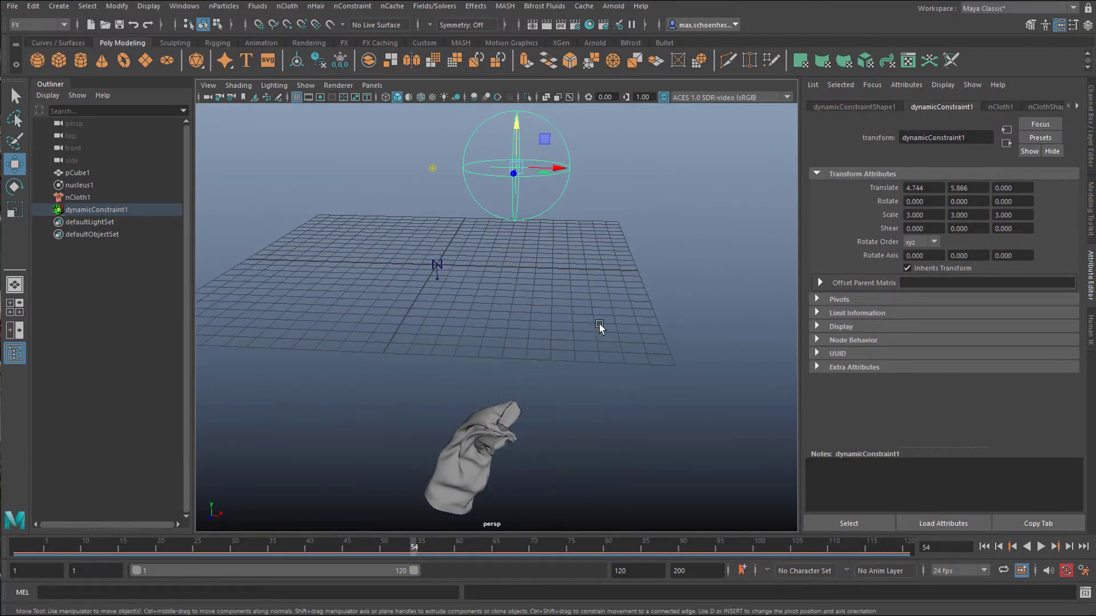
pyautogui.keyDown('alt'); pyautogui.moveTo(604, 323); pyautogui.dragTo(591, 393); pyautogui.keyUp('alt')
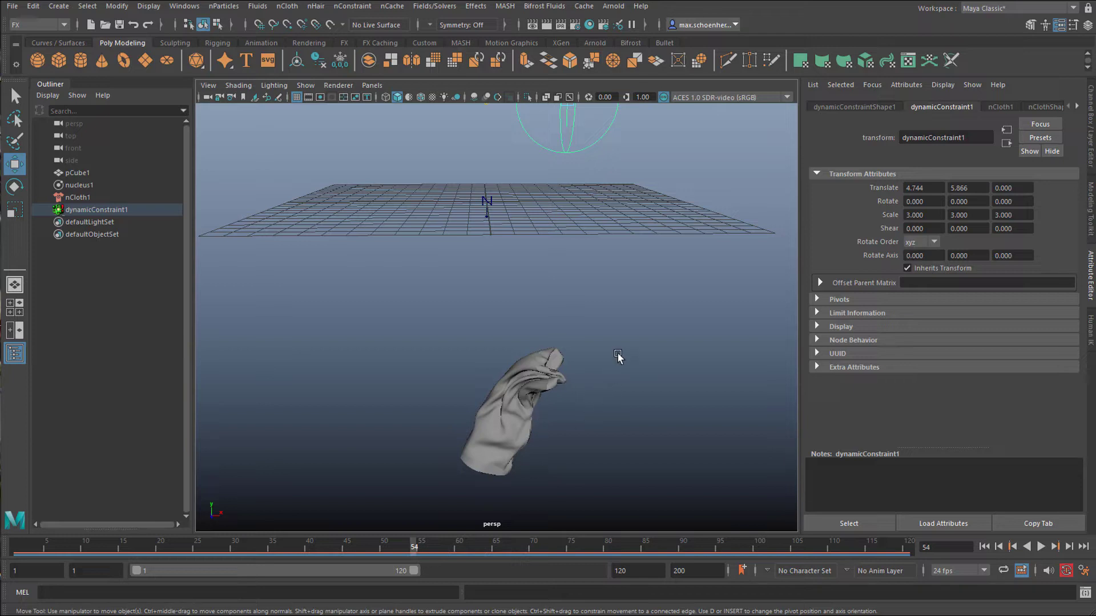
pyautogui.keyDown('alt'); pyautogui.moveTo(621, 356); pyautogui.dragTo(611, 411); pyautogui.keyUp('alt')
pyautogui.keyDown('alt'); pyautogui.moveTo(611, 411); pyautogui.dragTo(590, 394, button='right'); pyautogui.keyUp('alt')
pyautogui.keyDown('alt'); pyautogui.moveTo(591, 394); pyautogui.dragTo(587, 414, button='middle'); pyautogui.keyUp('alt')
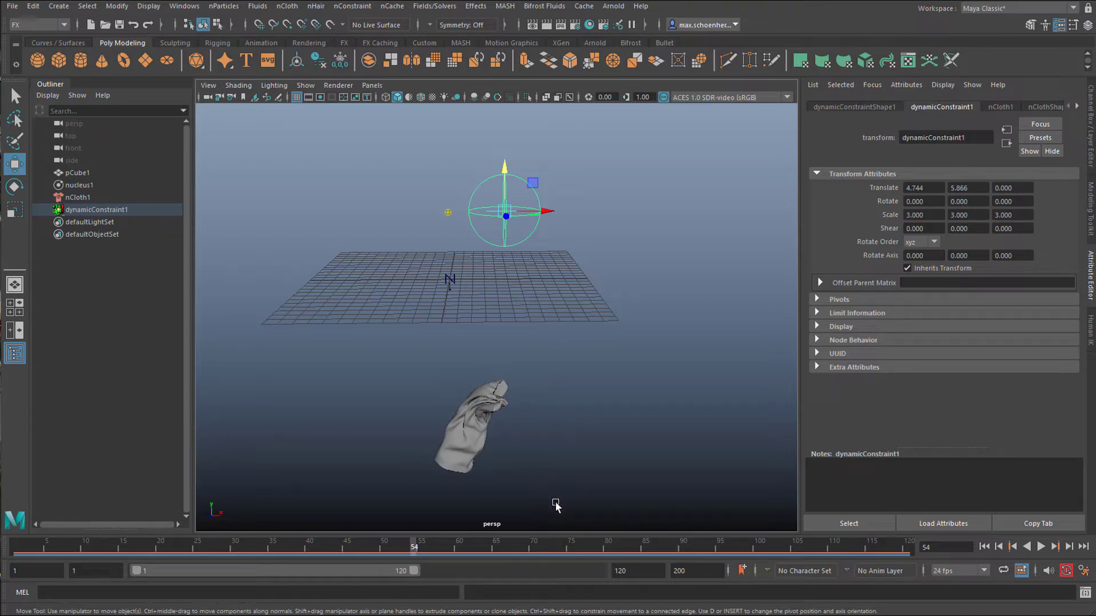
# Select dynamicConstraint1 and confirm its Constraint Method stays Spring
pyautogui.click(87, 210)
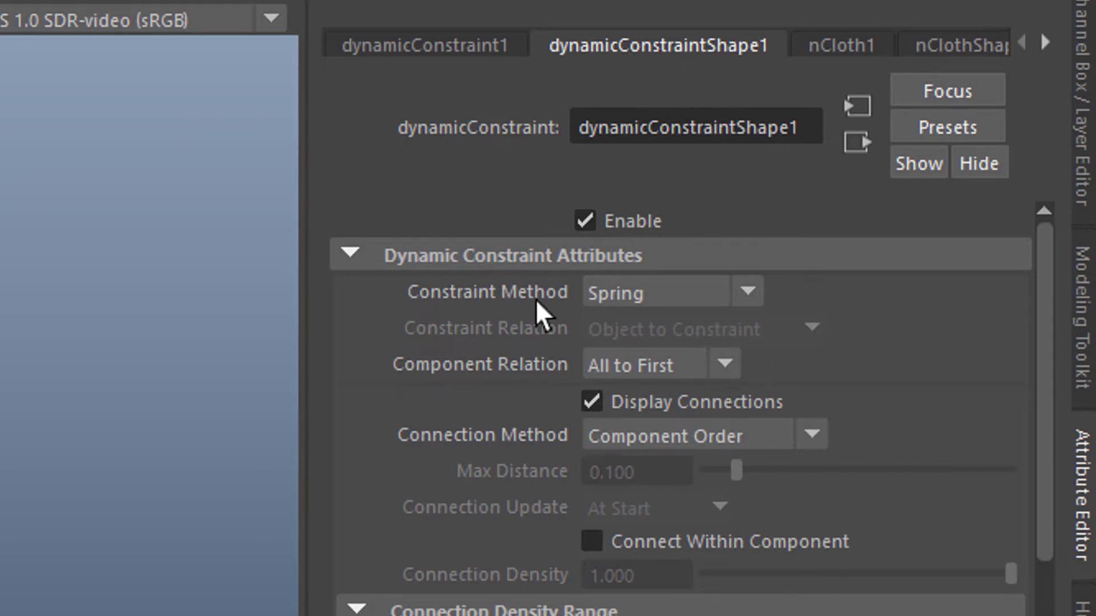
pyautogui.click(748, 293)
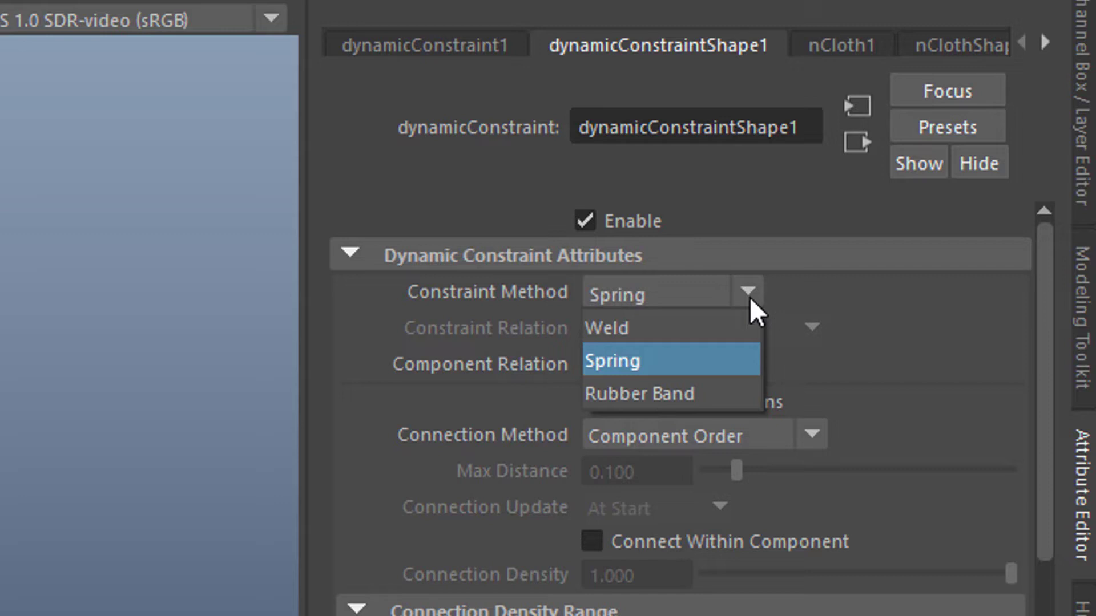
pyautogui.click(912, 305)
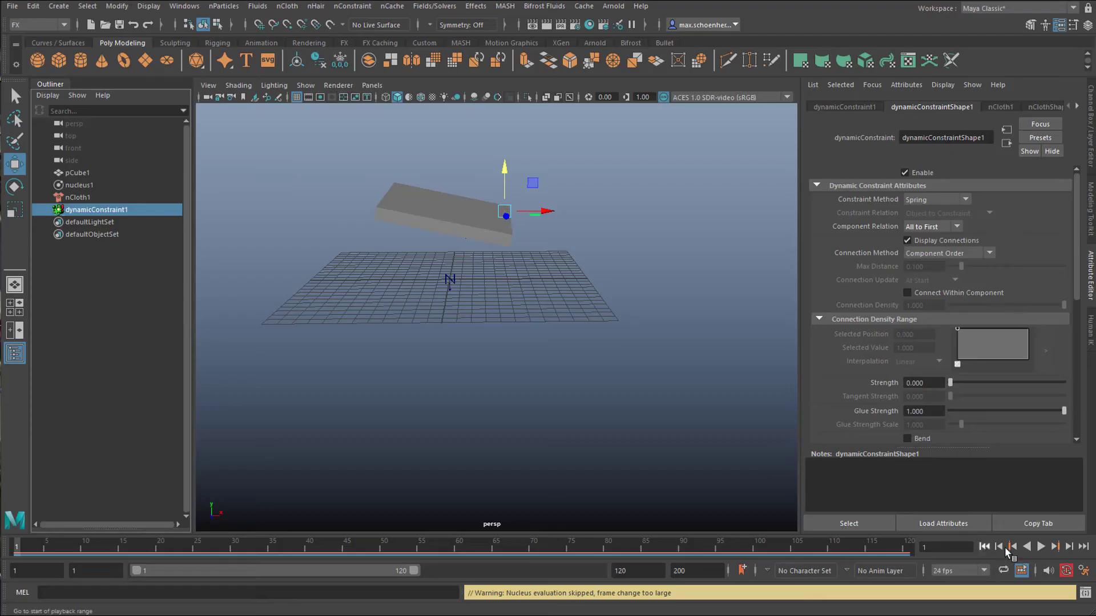
# Stop the simulation at frame 38 and raise the constraint Strength to 68.852
pyautogui.click(1039, 546)
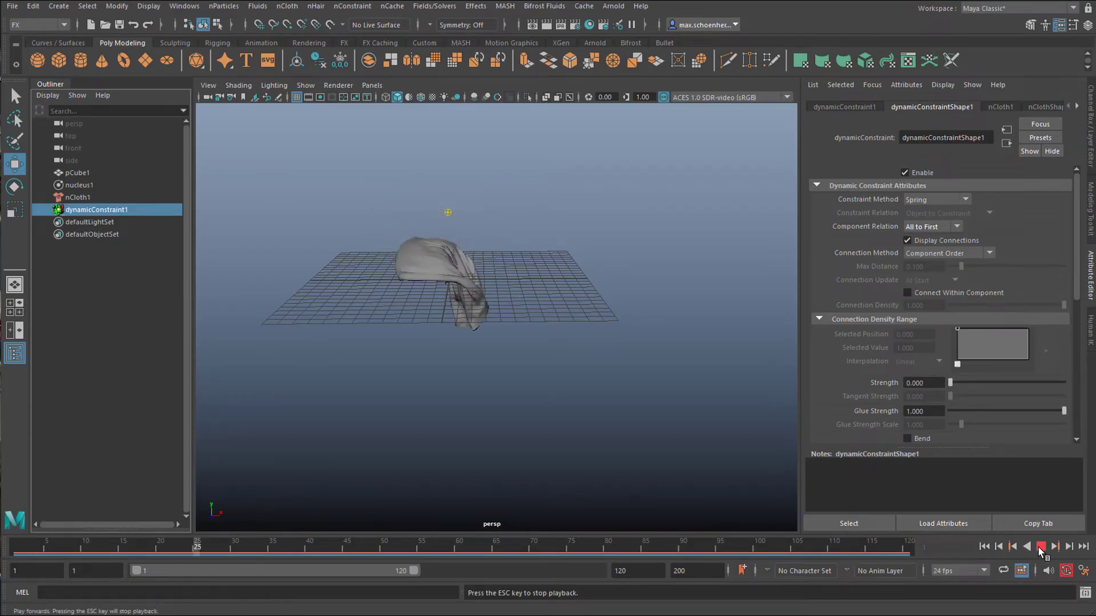
pyautogui.click(1040, 547)
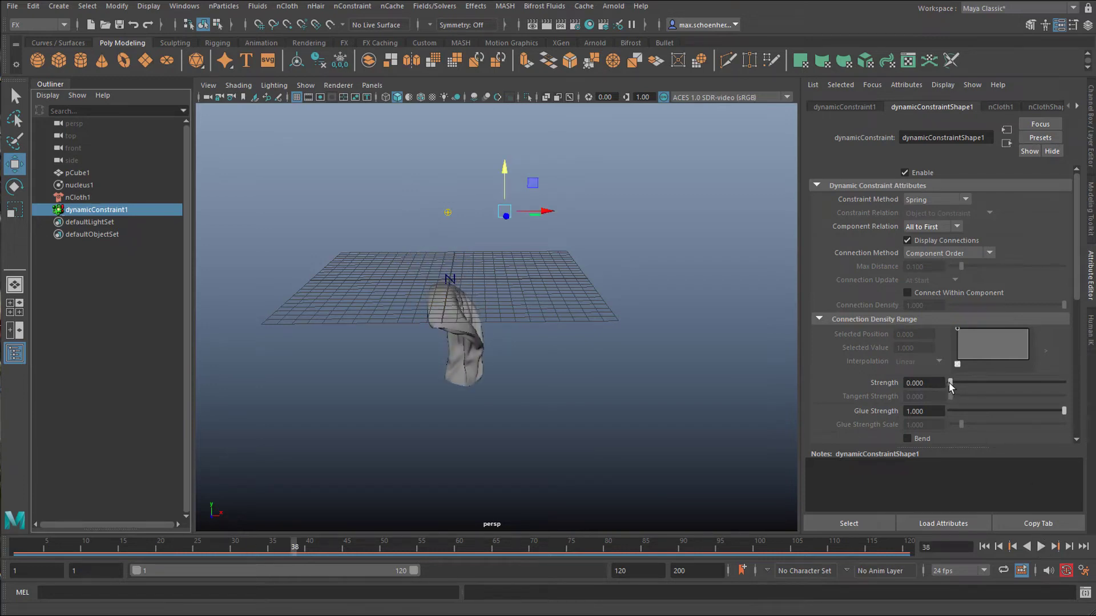
pyautogui.moveTo(950, 386); pyautogui.dragTo(973, 387)
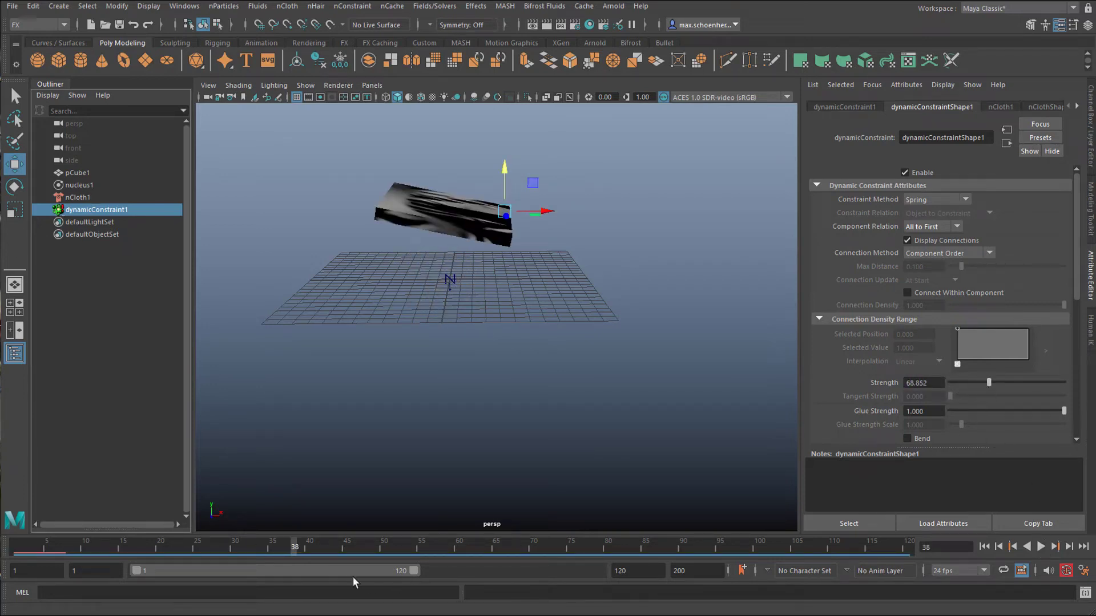
# Replay the simulation from frame 1 and look closely at the cloth hanging from the constraint
pyautogui.moveTo(50, 550); pyautogui.dragTo(9, 555)
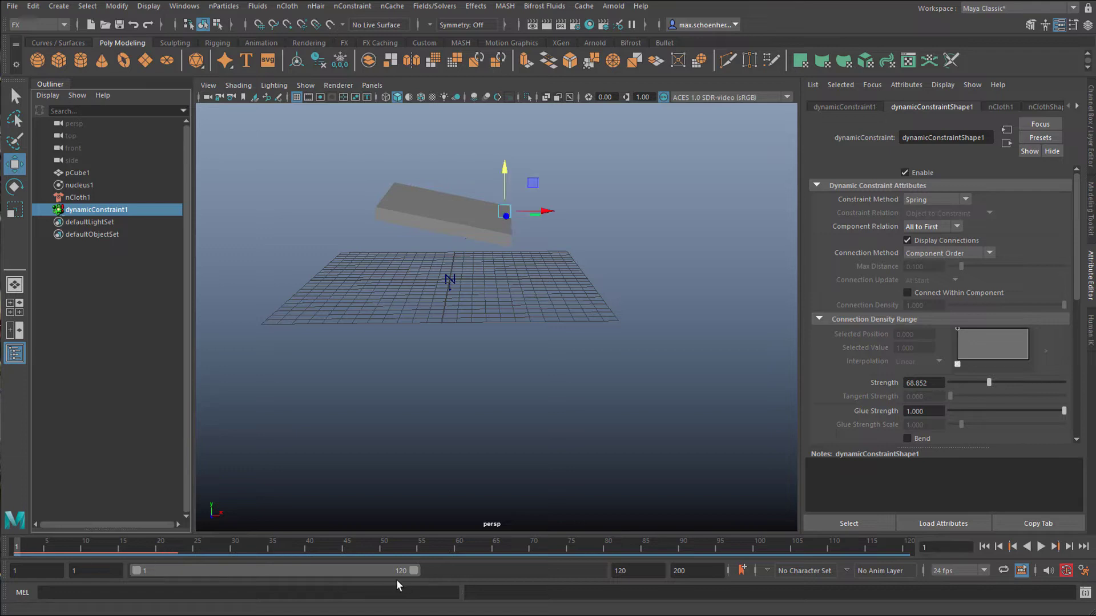
pyautogui.click(1041, 547)
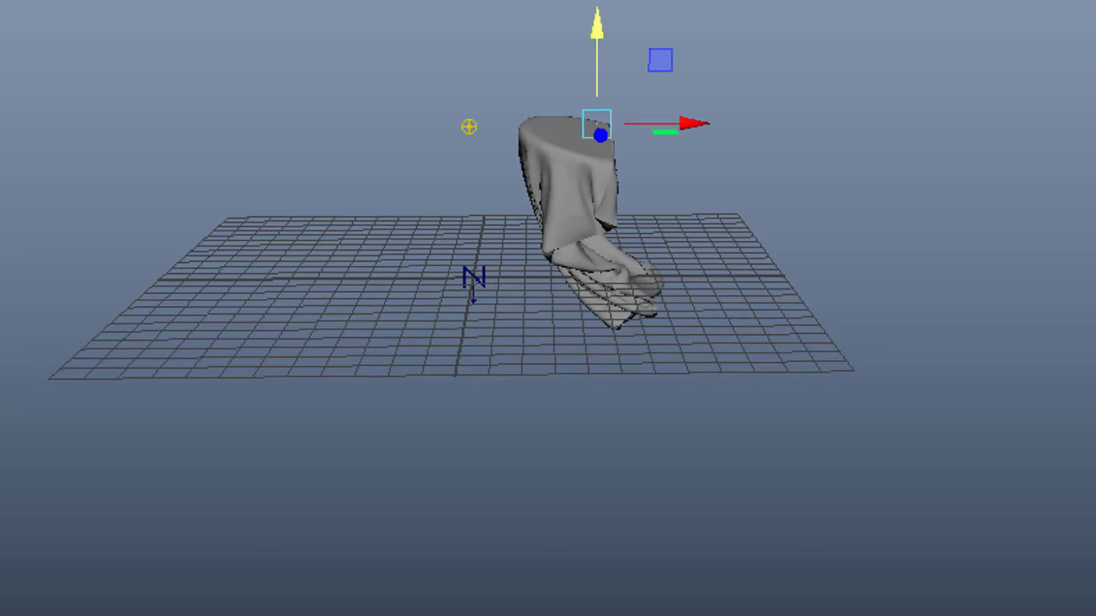
pyautogui.keyDown('alt'); pyautogui.moveTo(758, 535); pyautogui.dragTo(666, 485); pyautogui.keyUp('alt')
pyautogui.keyDown('alt'); pyautogui.moveTo(665, 485); pyautogui.dragTo(1076, 543, button='right'); pyautogui.keyUp('alt')
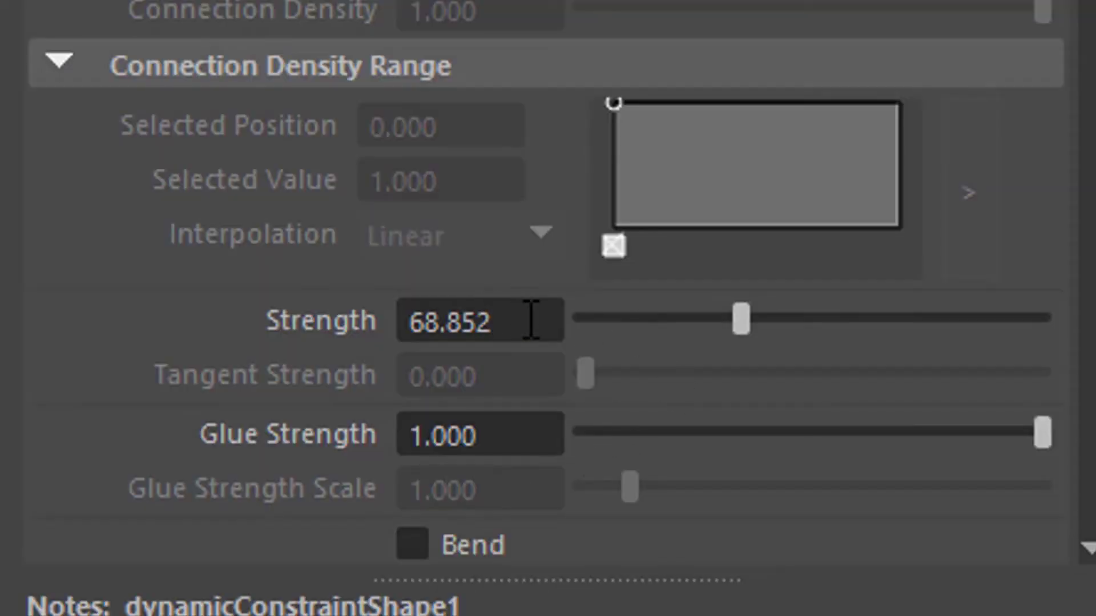
# Change the constraint Strength from 68.852 to -10
pyautogui.click(531, 320)
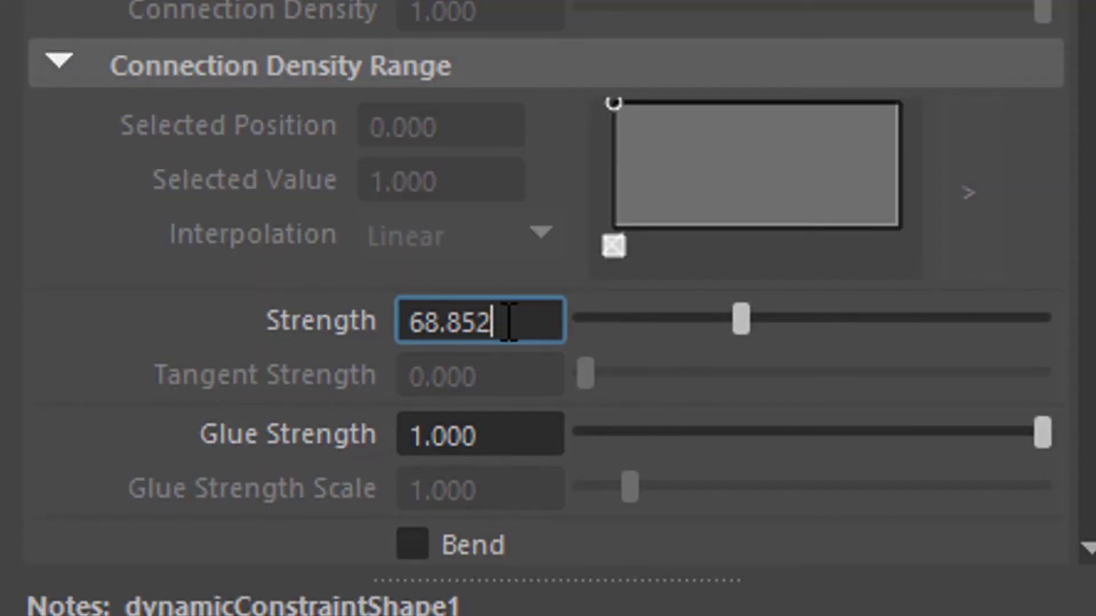
pyautogui.moveTo(504, 321); pyautogui.dragTo(343, 324)
pyautogui.write('-10')
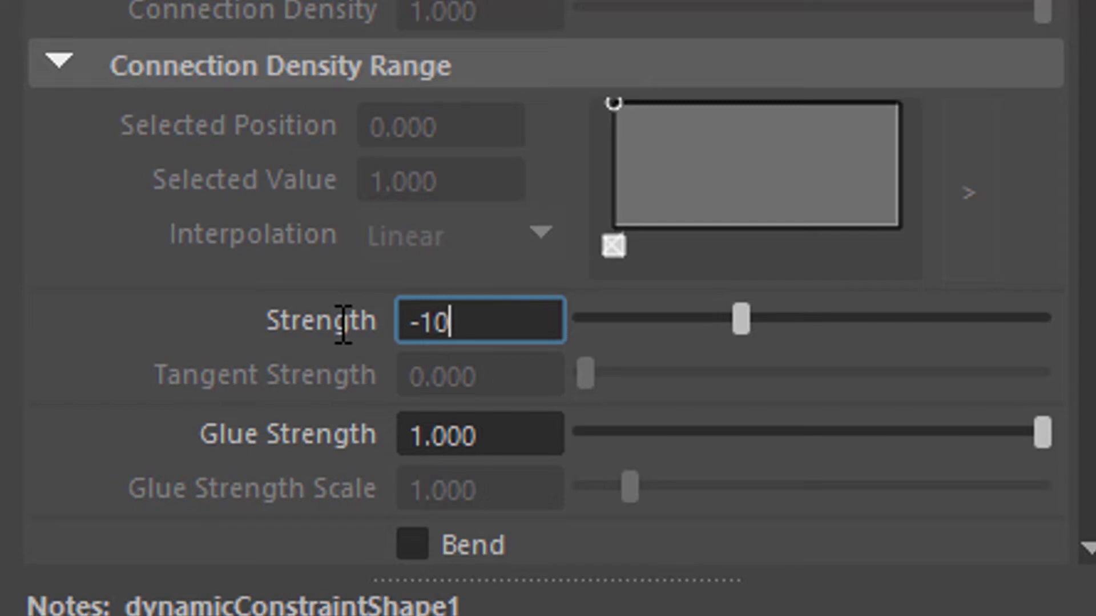
pyautogui.press('Return')
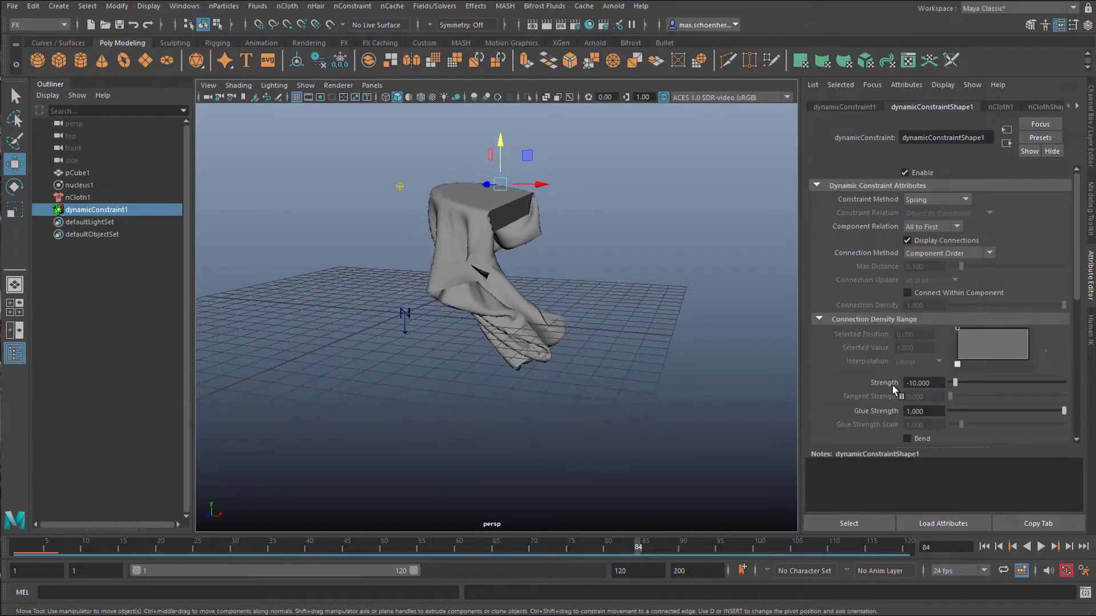
# Replay the simulation and orbit below the grid to watch the cloth pull away
pyautogui.click(984, 547)
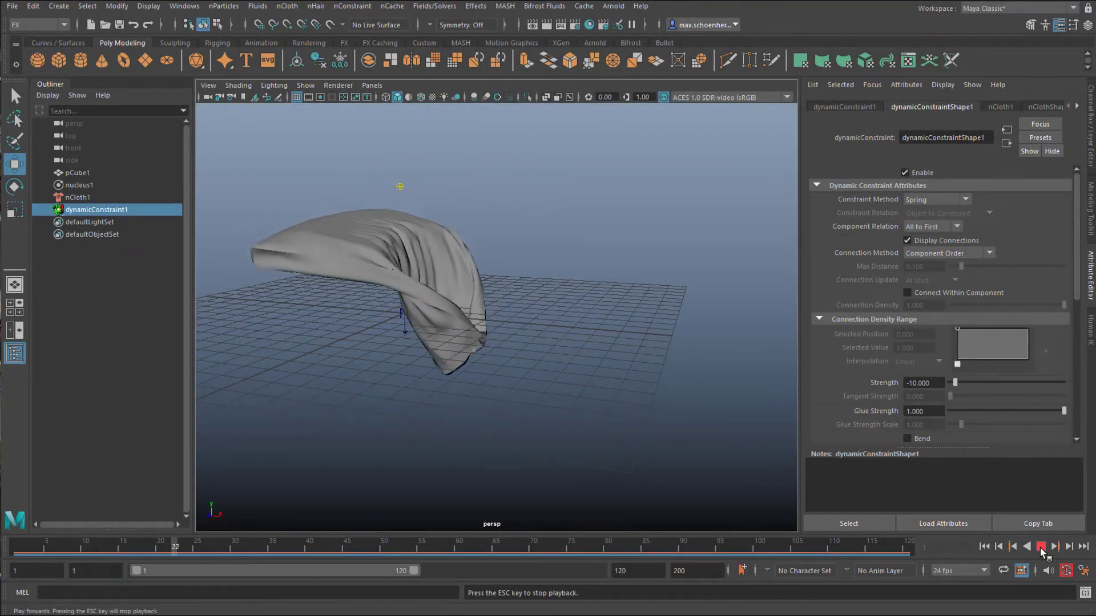
pyautogui.press('Escape')
pyautogui.keyDown('alt'); pyautogui.moveTo(547, 419); pyautogui.dragTo(618, 415); pyautogui.keyUp('alt')
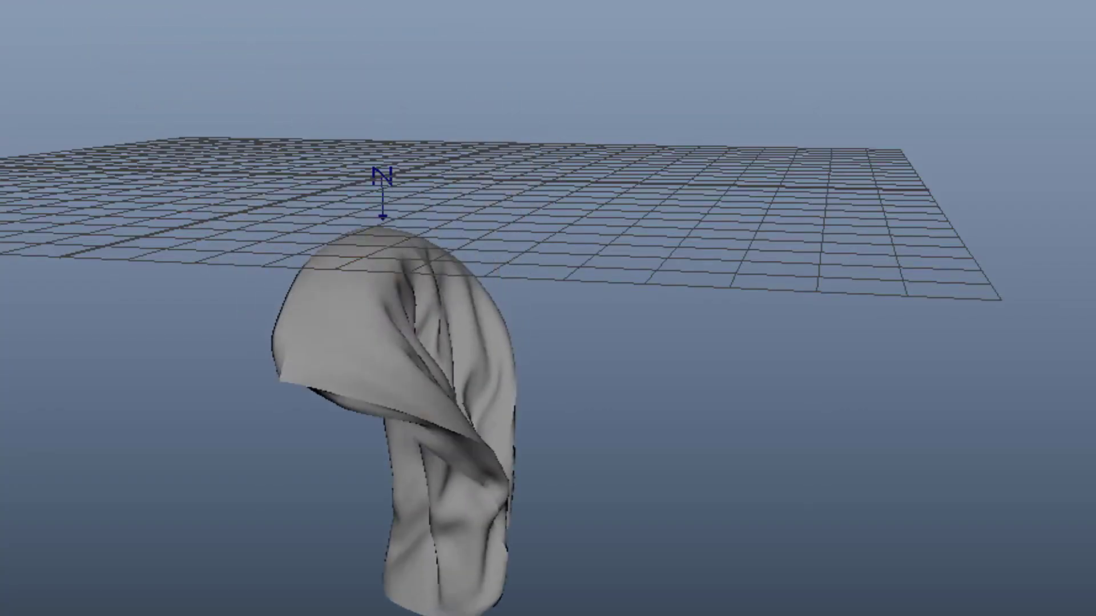
pyautogui.keyDown('alt'); pyautogui.moveTo(742, 399); pyautogui.dragTo(556, 448); pyautogui.keyUp('alt')
pyautogui.keyDown('alt'); pyautogui.moveTo(555, 448); pyautogui.dragTo(474, 495, button='right'); pyautogui.keyUp('alt')
pyautogui.keyDown('alt'); pyautogui.moveTo(473, 495); pyautogui.dragTo(513, 455); pyautogui.keyUp('alt')
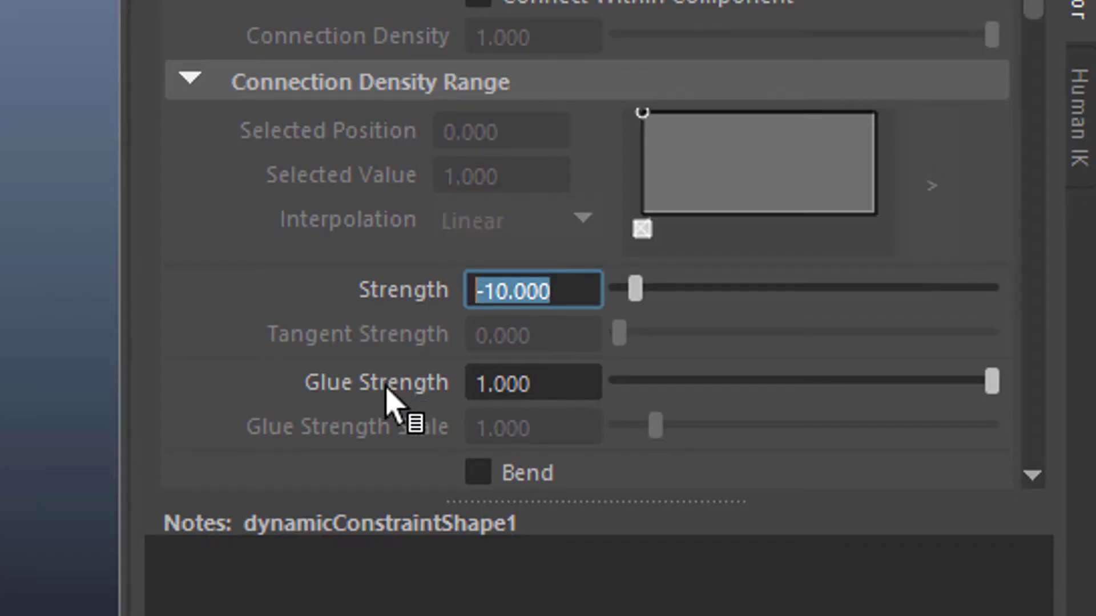
# Set Strength to 1, stop playback at frame 109, and inspect the cloth
pyautogui.write('1')
pyautogui.press('Return')
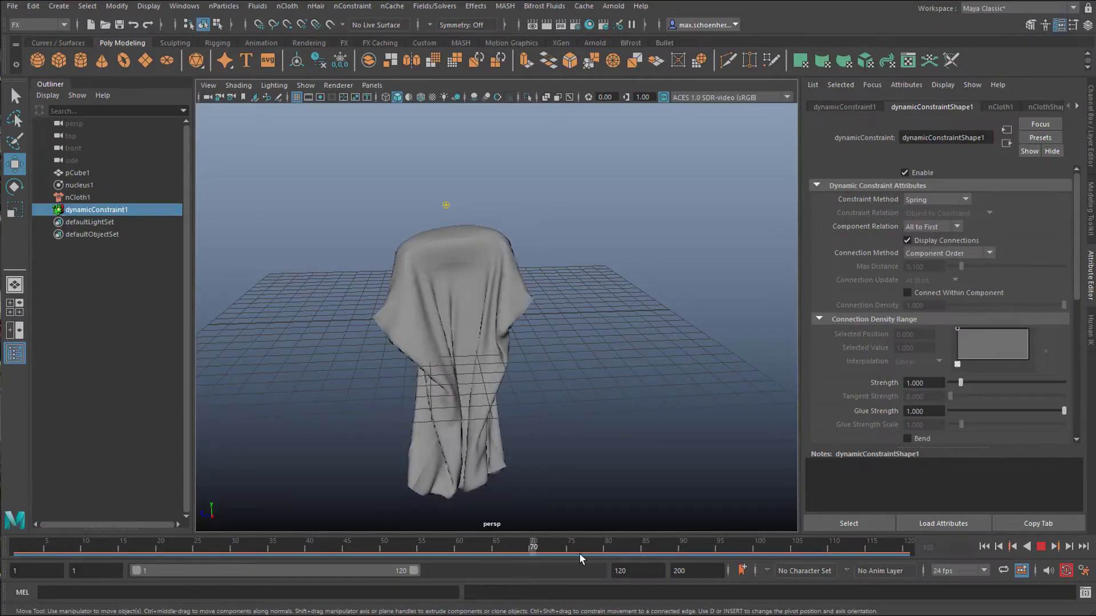
pyautogui.press('Escape')
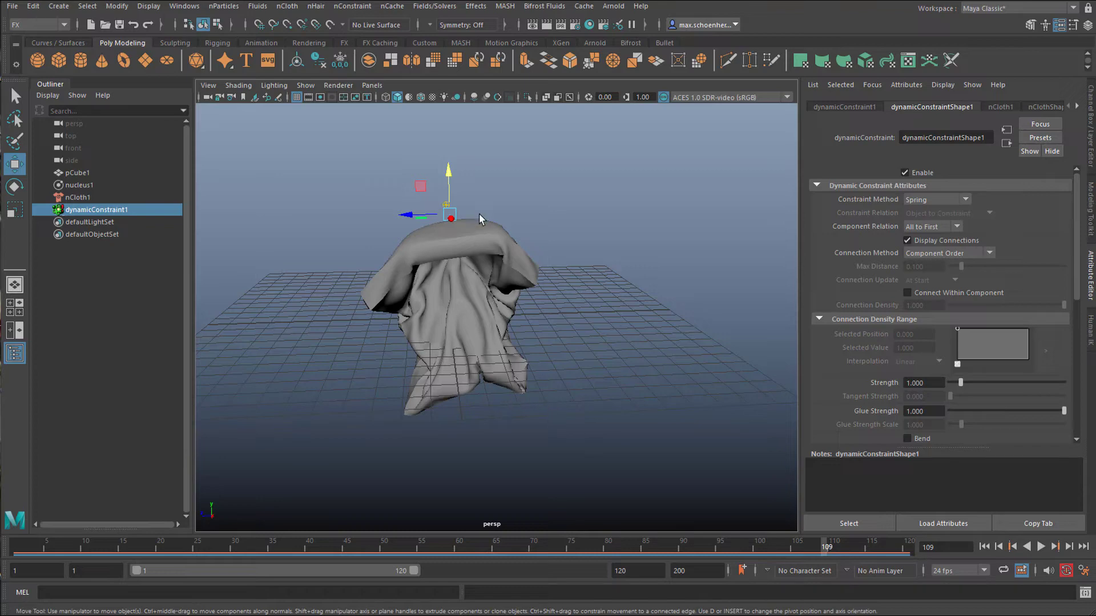
pyautogui.moveTo(546, 388)
pyautogui.keyDown('alt'); pyautogui.mouseDown()
pyautogui.moveTo(661, 361)
pyautogui.moveTo(677, 371)
pyautogui.moveTo(533, 371)
pyautogui.moveTo(590, 367)
pyautogui.moveTo(554, 386)
pyautogui.mouseUp(); pyautogui.keyUp('alt')
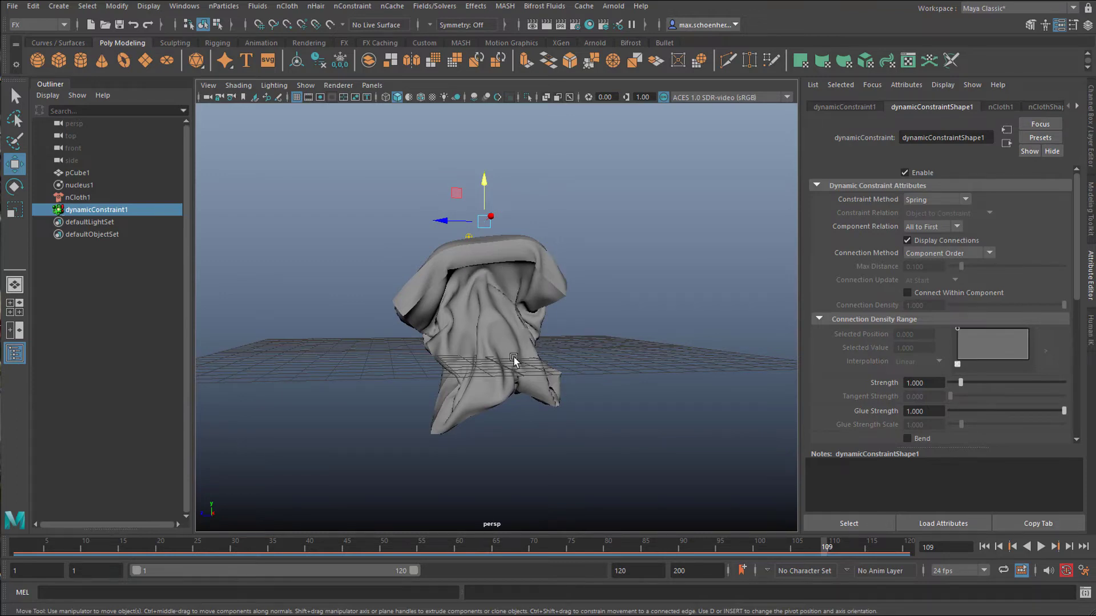
pyautogui.keyDown('alt'); pyautogui.moveTo(526, 376); pyautogui.dragTo(567, 381); pyautogui.keyUp('alt')
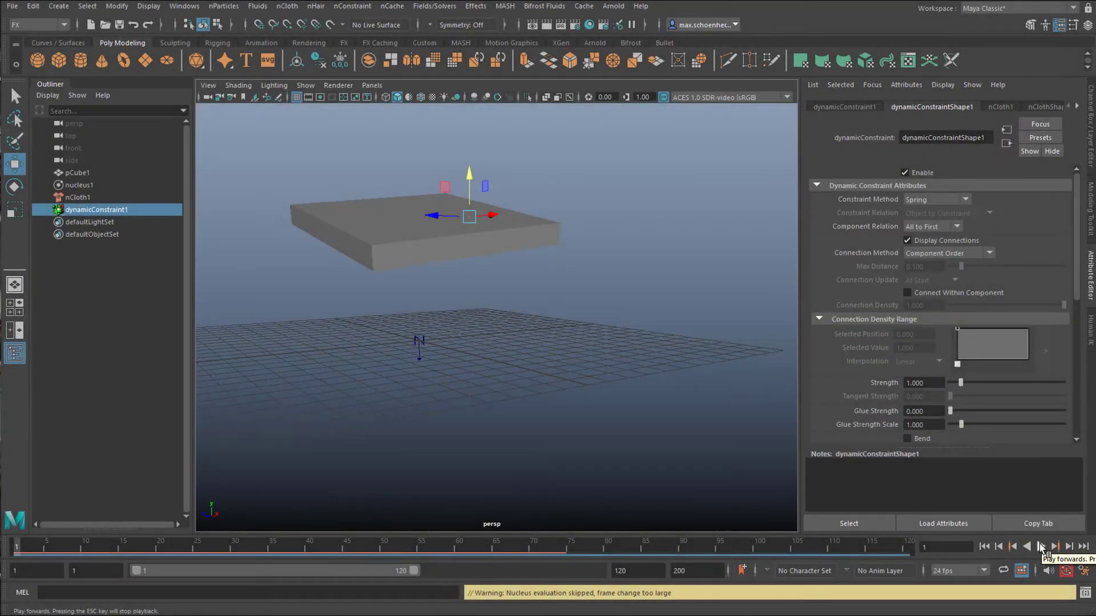
# Play the simulation and lower the Glue Strength to 0.087 while the cloth runs
pyautogui.click(1039, 547)
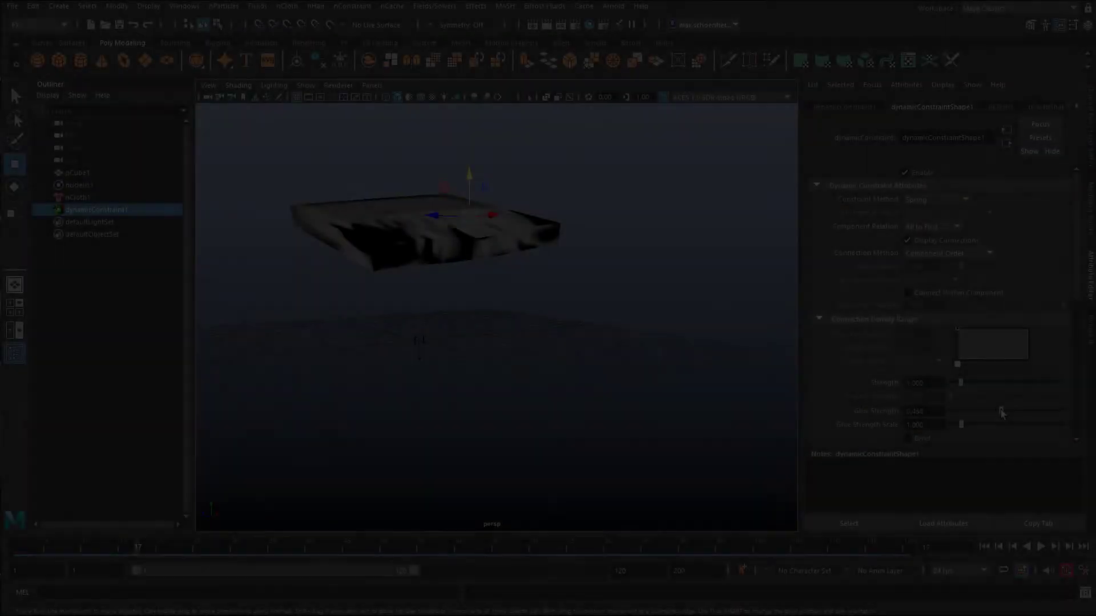
pyautogui.moveTo(1002, 413); pyautogui.dragTo(1005, 414)
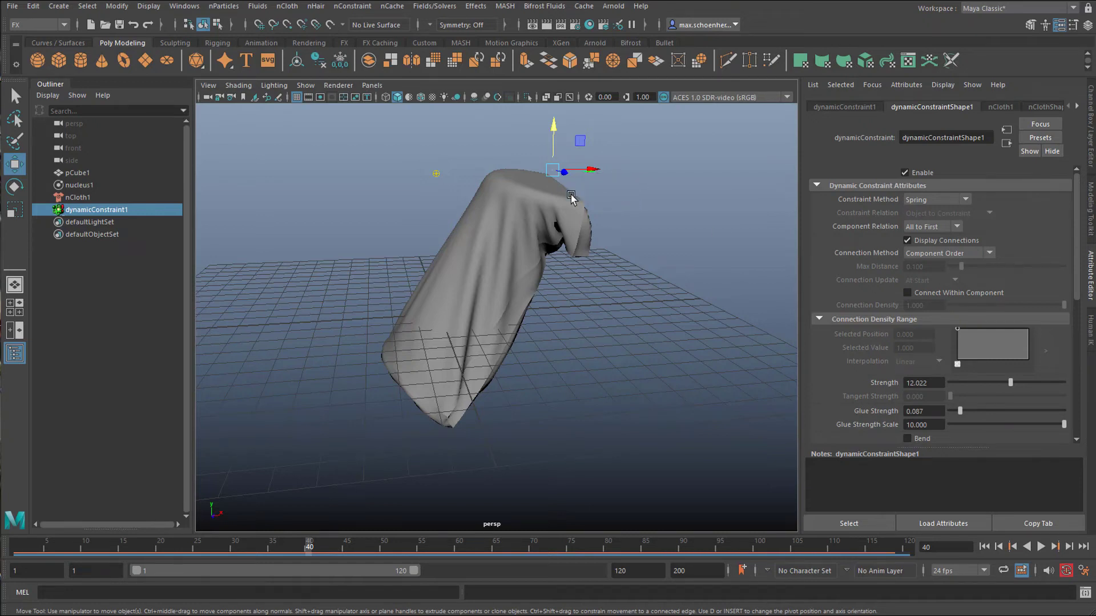
# Key dynamicConstraint1's translate at 4.744, 5.866, 0 on frame 1
pyautogui.click(17, 548)
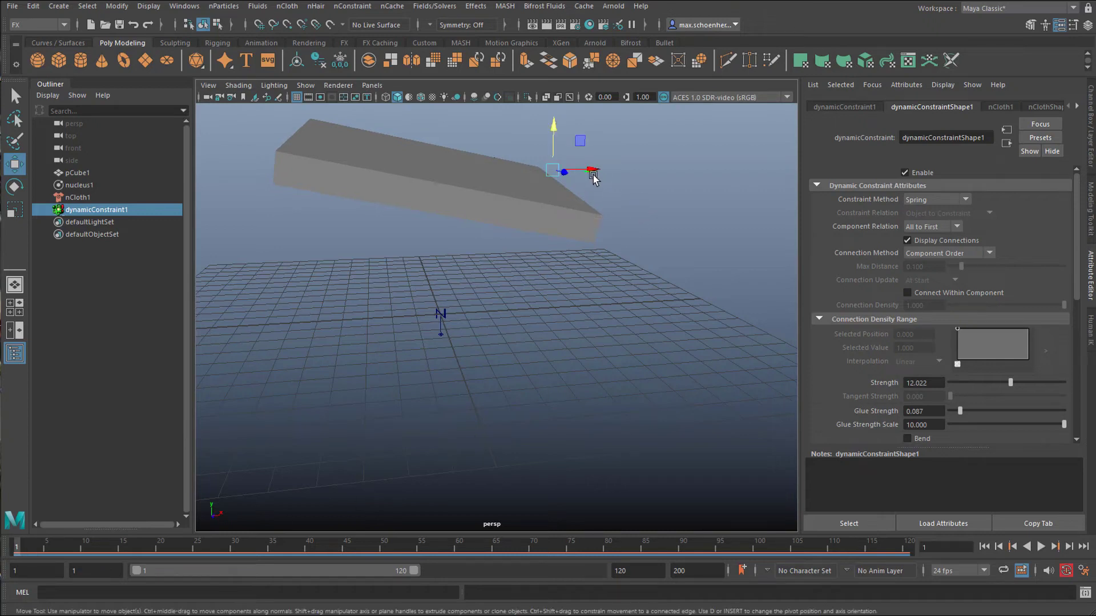
pyautogui.click(115, 210)
pyautogui.click(856, 110)
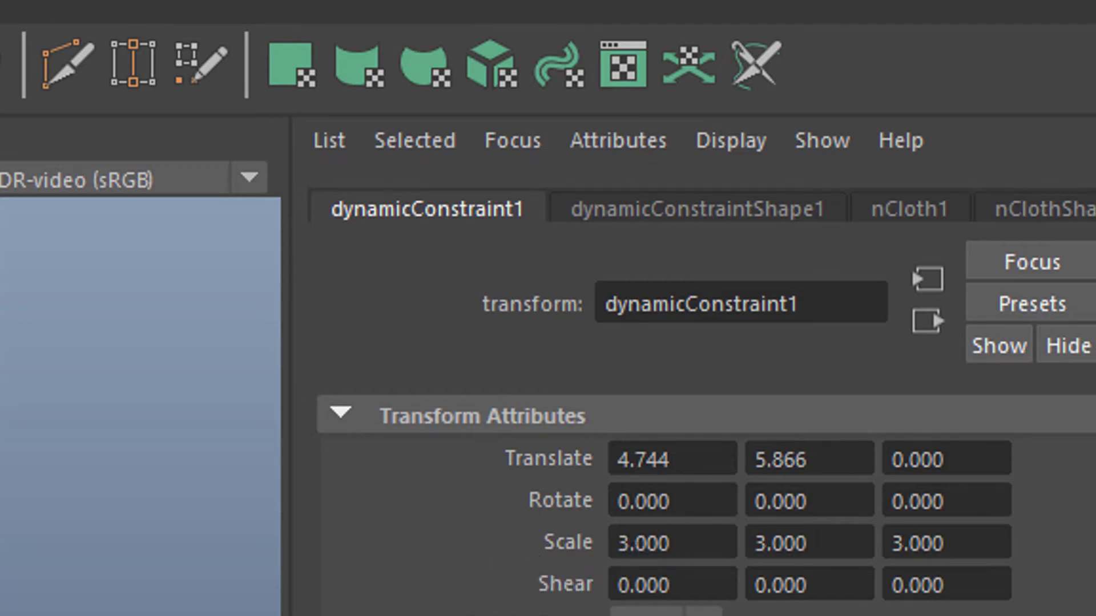
pyautogui.hotkey('shift', 'w')
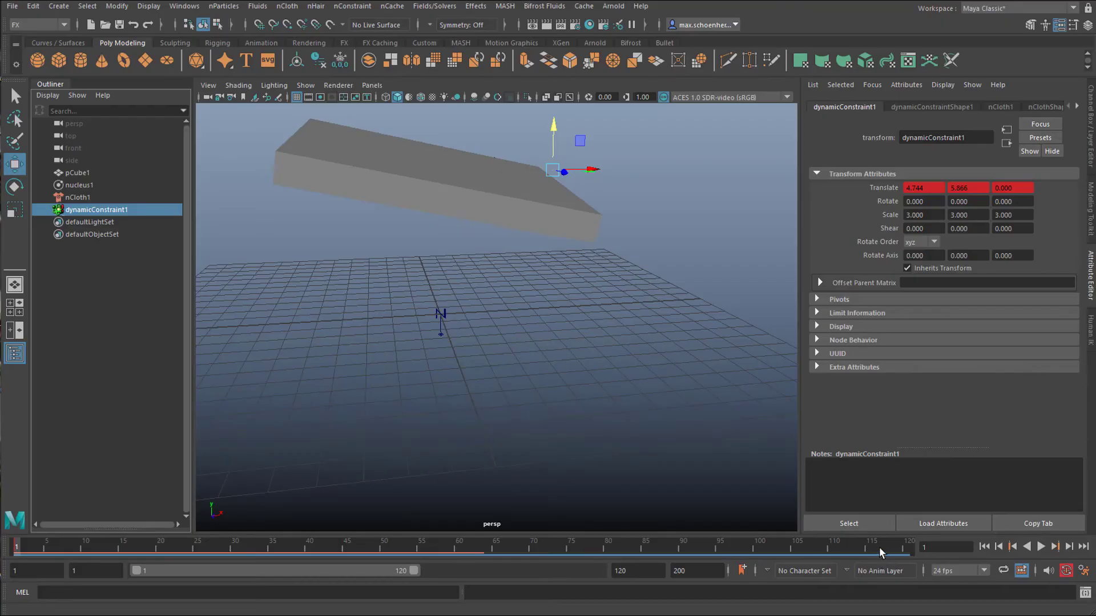
# Move the locator to -6.414, 0.955, 3.394 on frame 120, then replay to frame 68
pyautogui.click(903, 548)
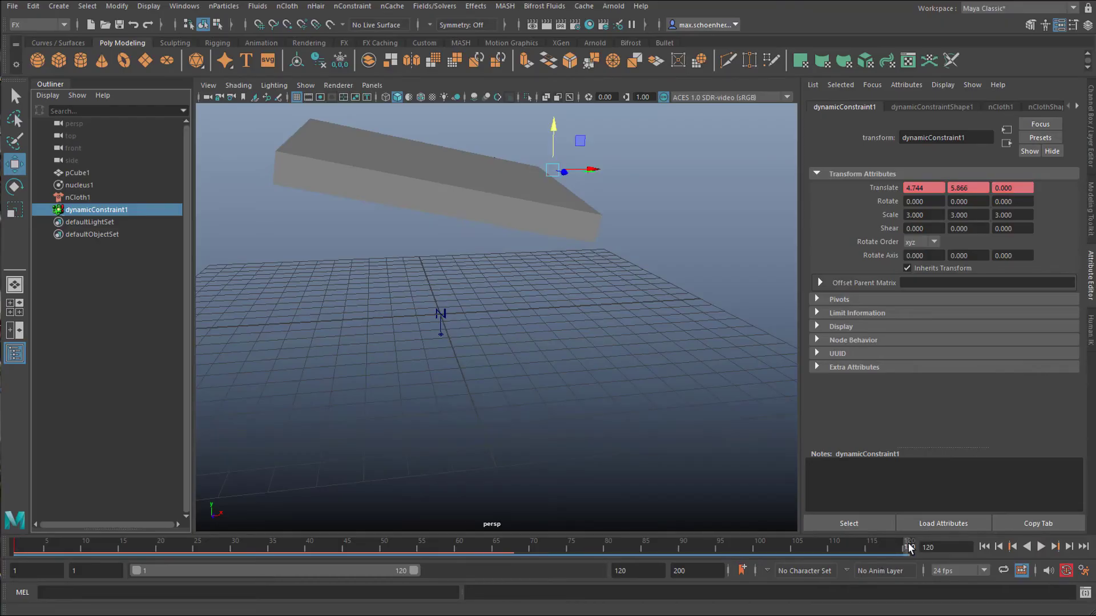
pyautogui.moveTo(593, 170); pyautogui.dragTo(249, 246)
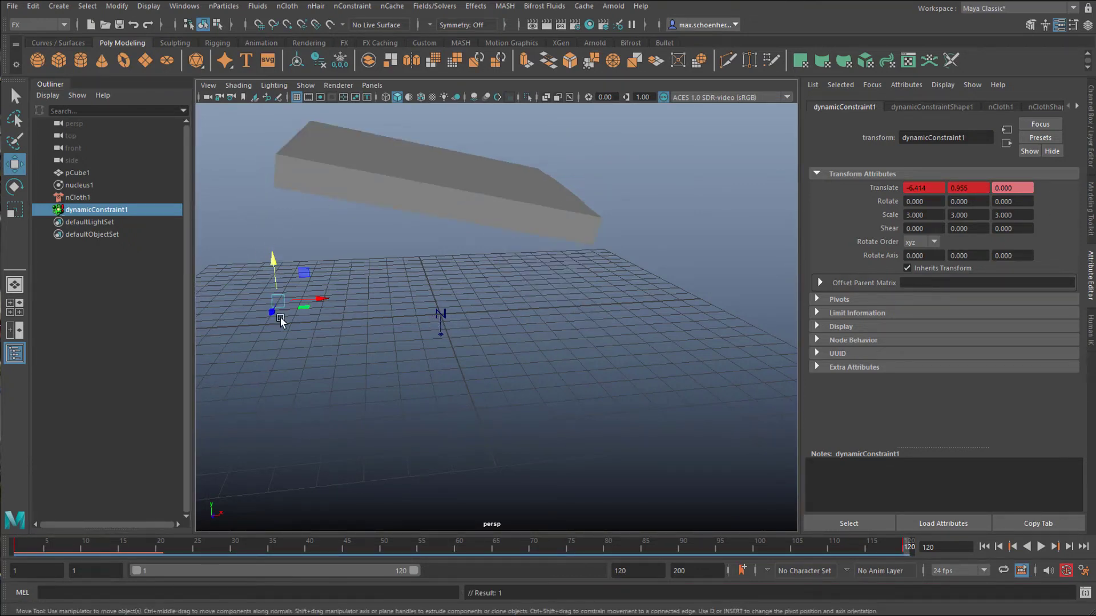
pyautogui.moveTo(278, 321); pyautogui.dragTo(258, 342)
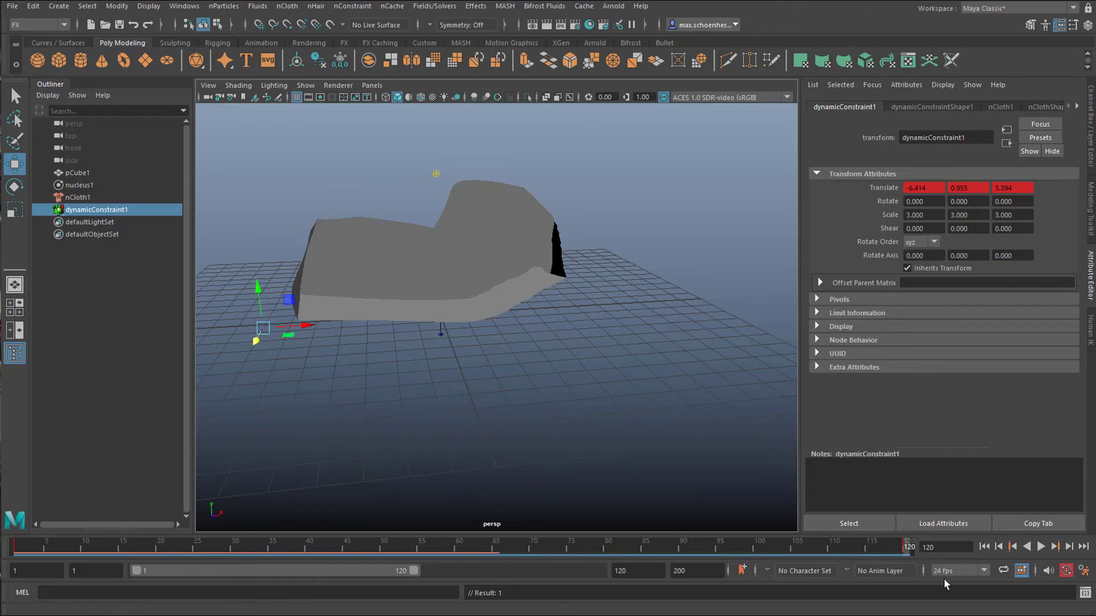
pyautogui.click(984, 547)
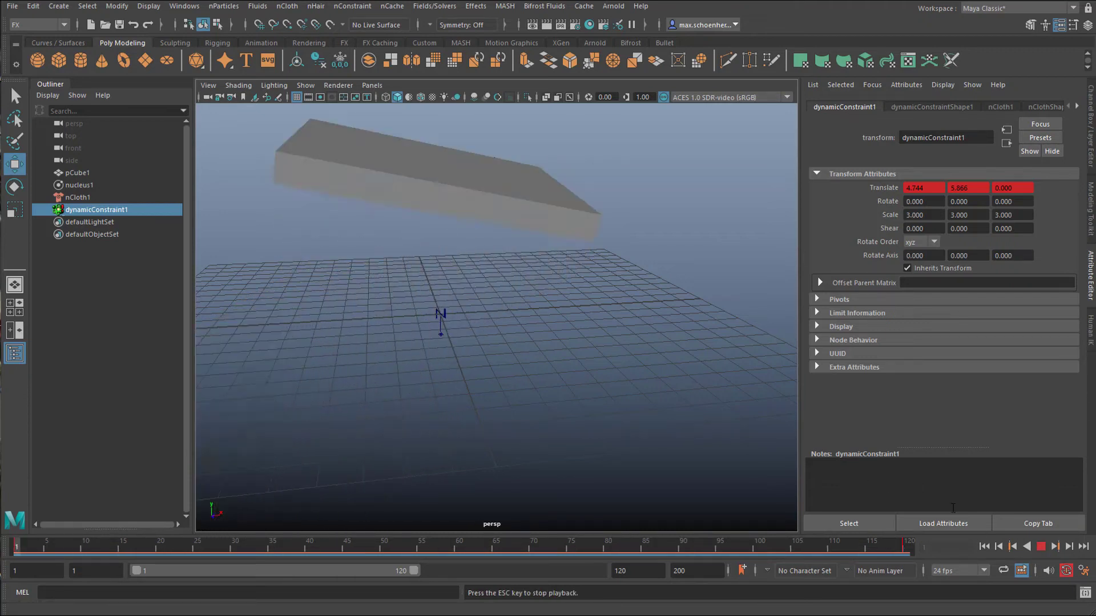
pyautogui.click(1041, 547)
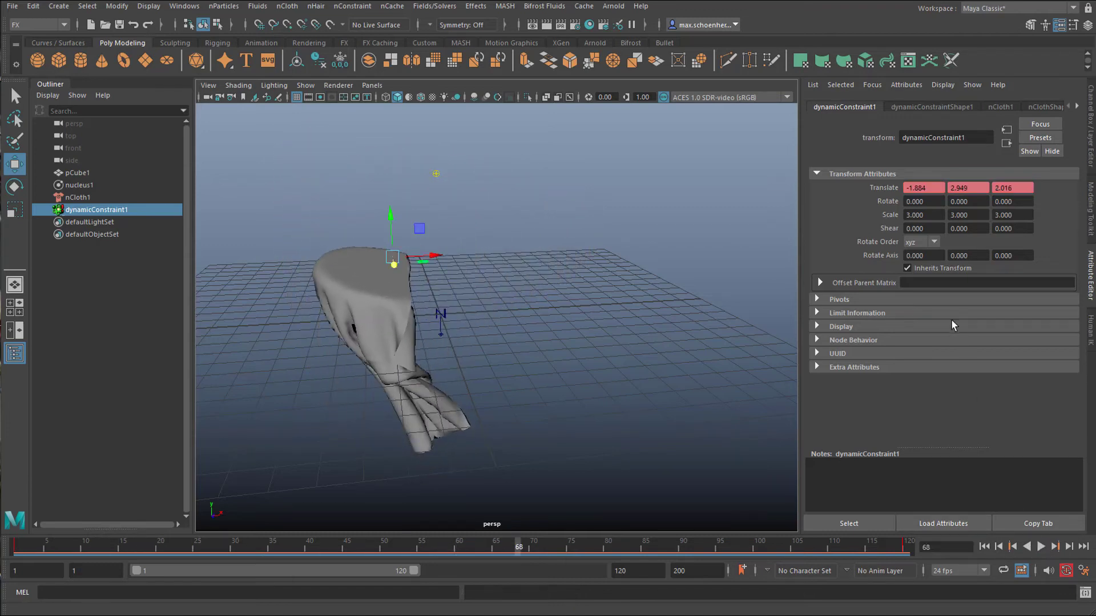
# Set a key on the constraint Strength of 12.022 at frame 32
pyautogui.click(932, 108)
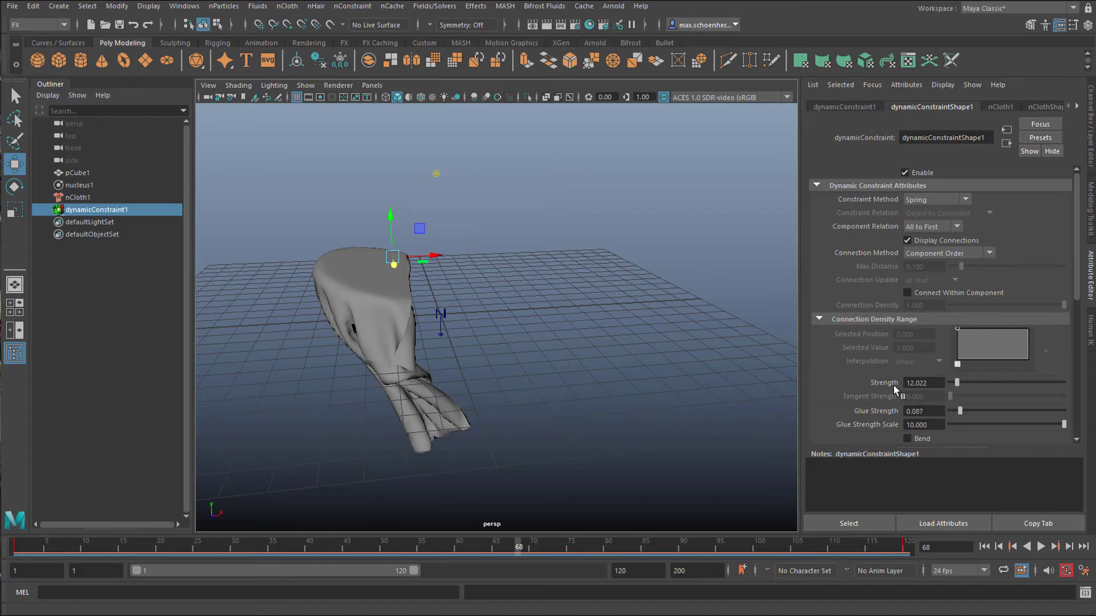
pyautogui.moveTo(264, 549); pyautogui.dragTo(249, 549)
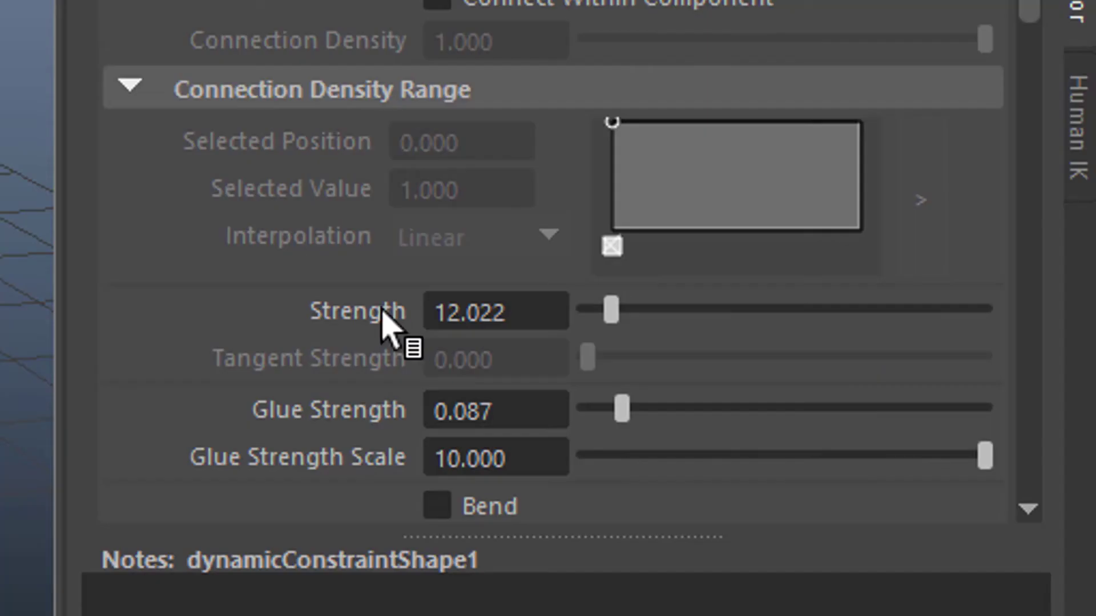
pyautogui.rightClick(893, 385)
pyautogui.click(460, 381)
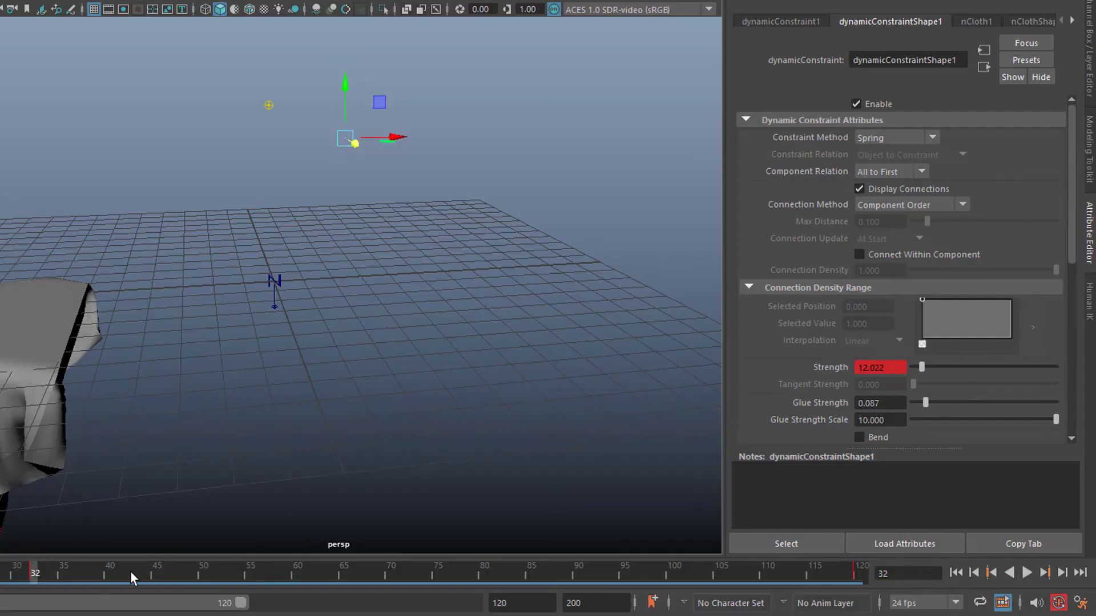
# Key Strength at -2 on frame 81, then return to frame 1
pyautogui.hotkey('alt', 'v')
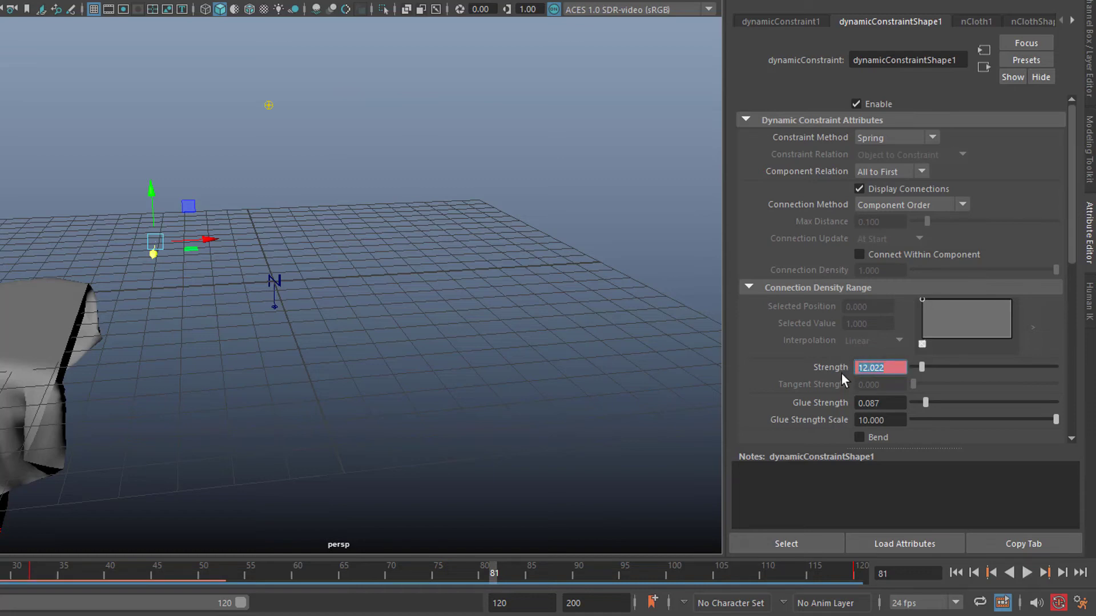
pyautogui.write('2')
pyautogui.press('Return')
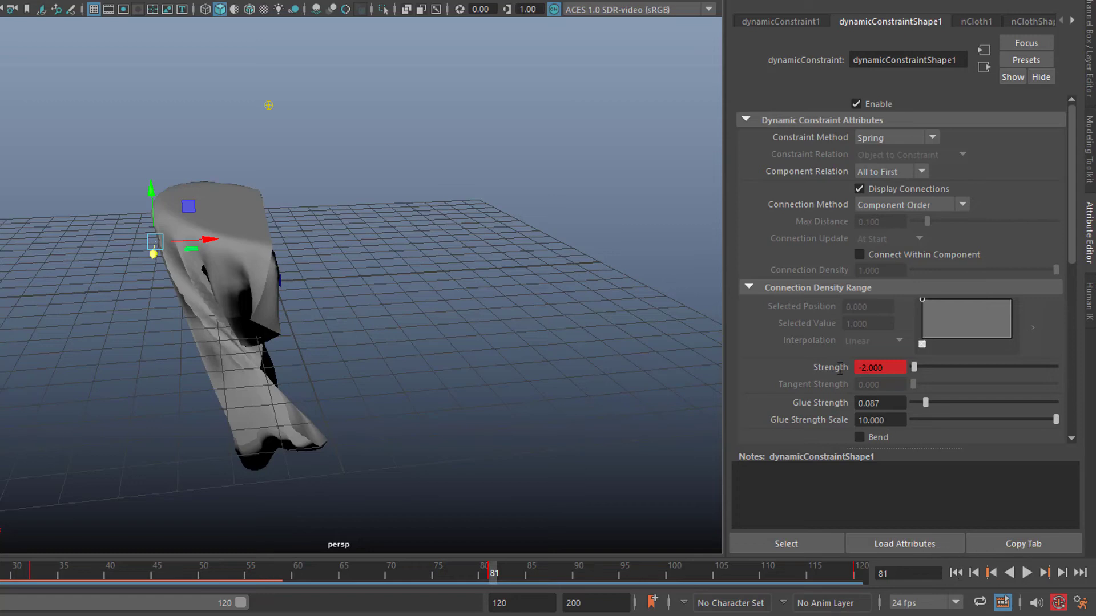
pyautogui.moveTo(838, 366); pyautogui.dragTo(773, 375, button='right')
pyautogui.click(956, 573)
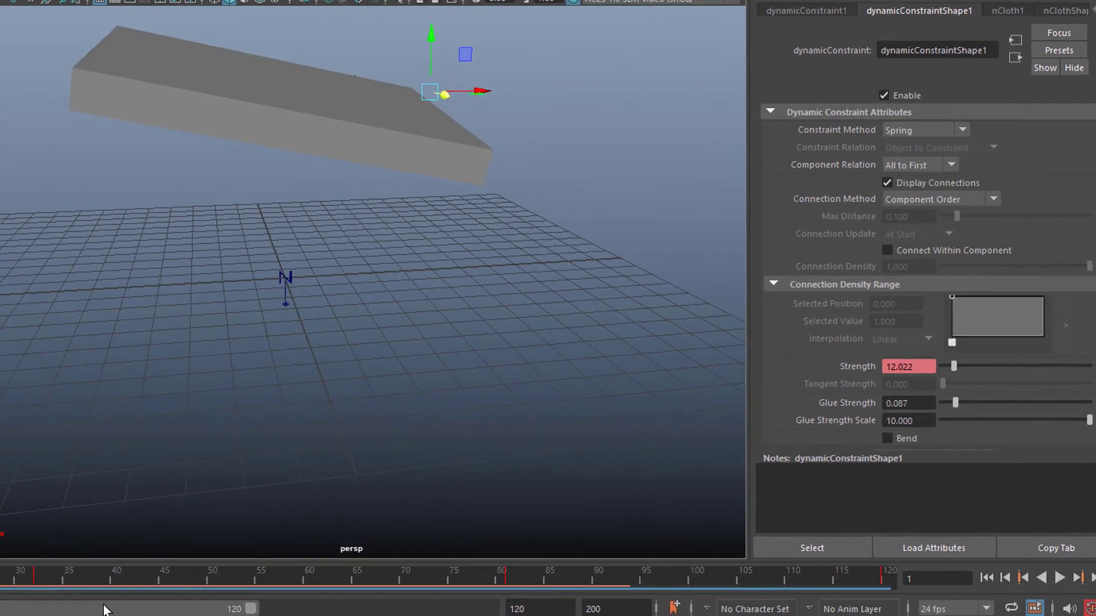